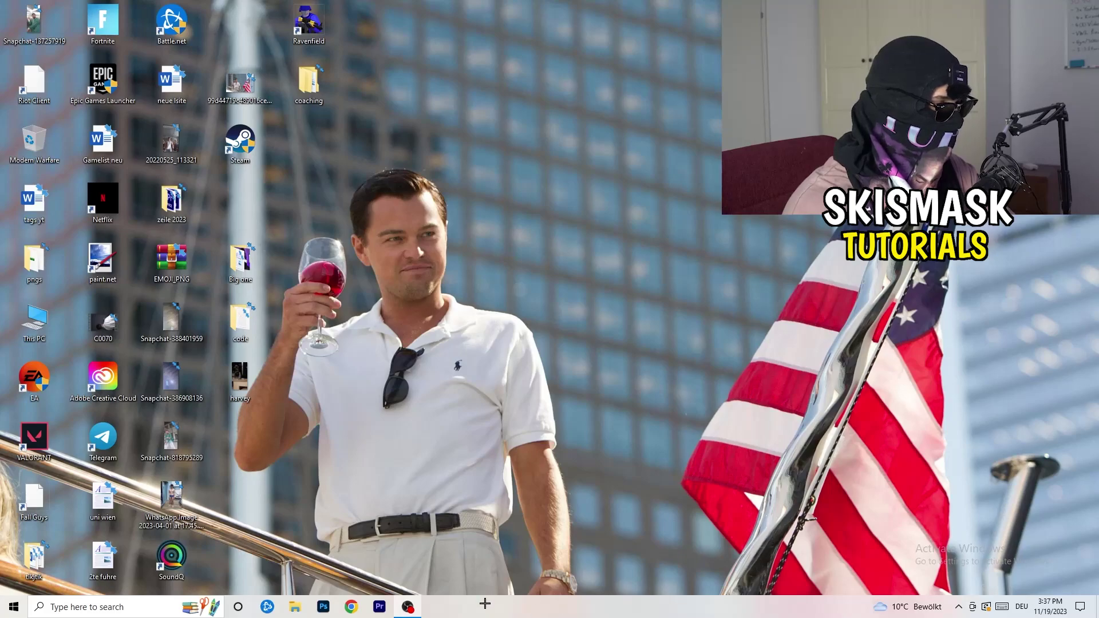
Open Task Manager from the taskbar and try ending the Antimalware Service Executable process.
right_click(540, 605)
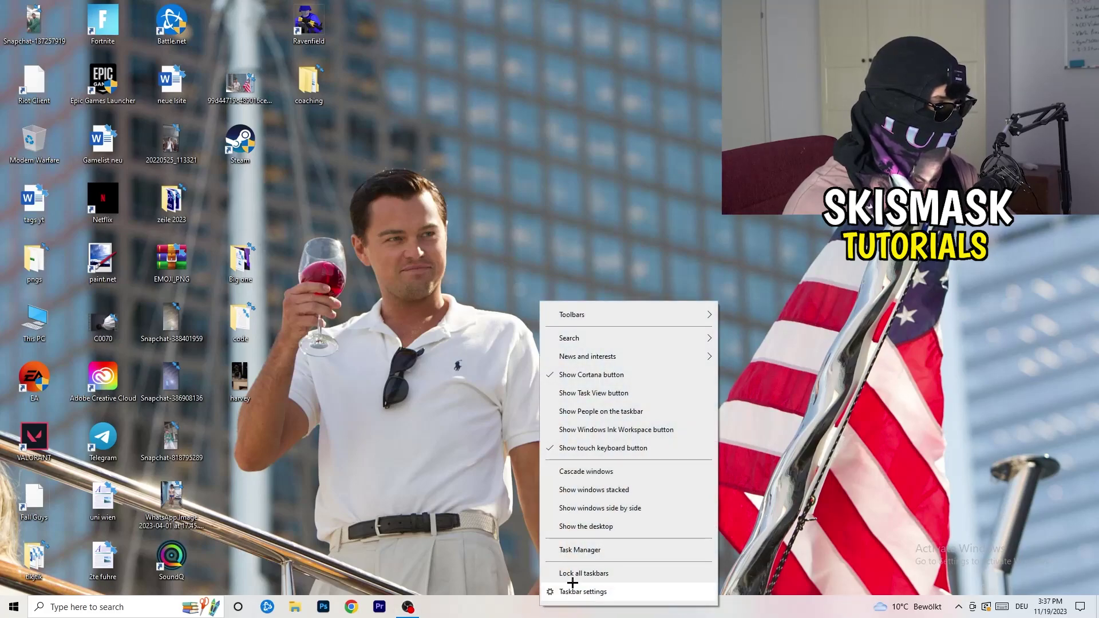
click(583, 548)
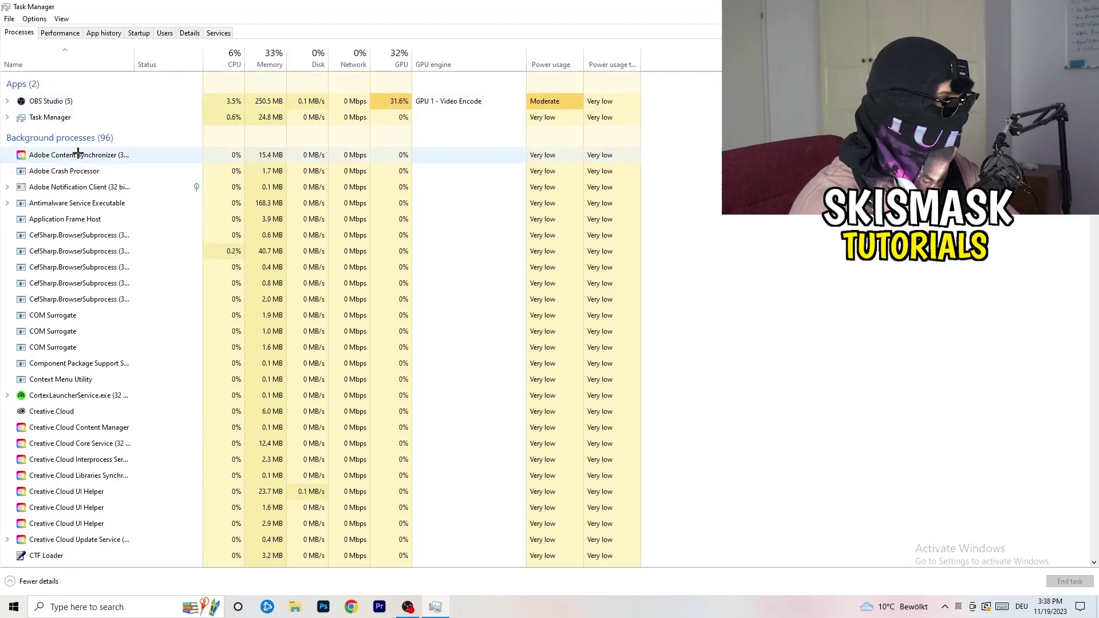
right_click(259, 203)
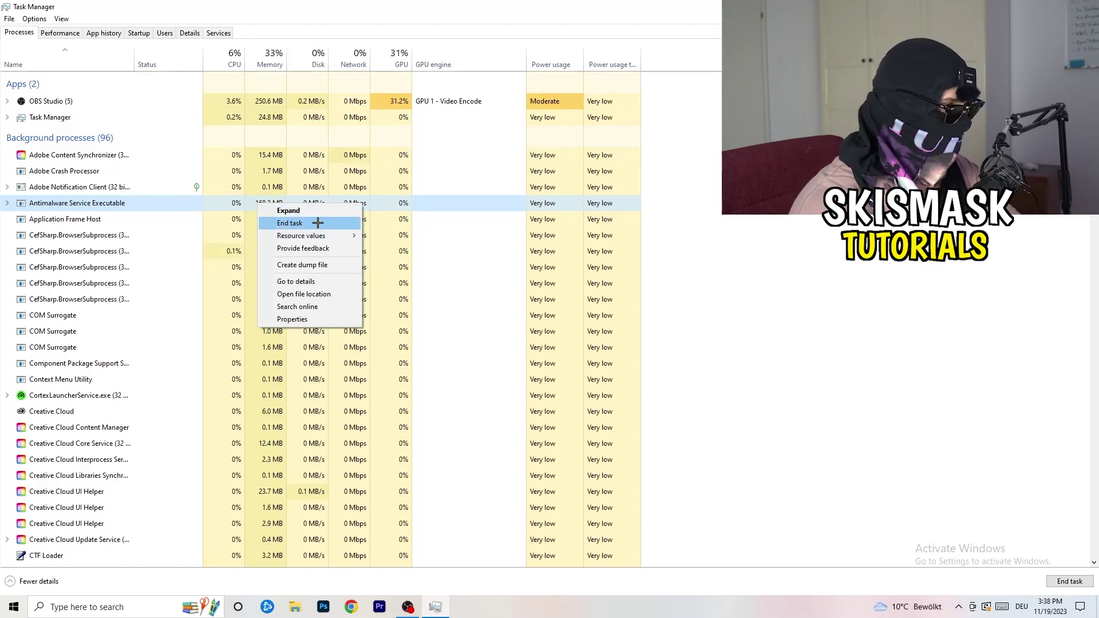
click(317, 223)
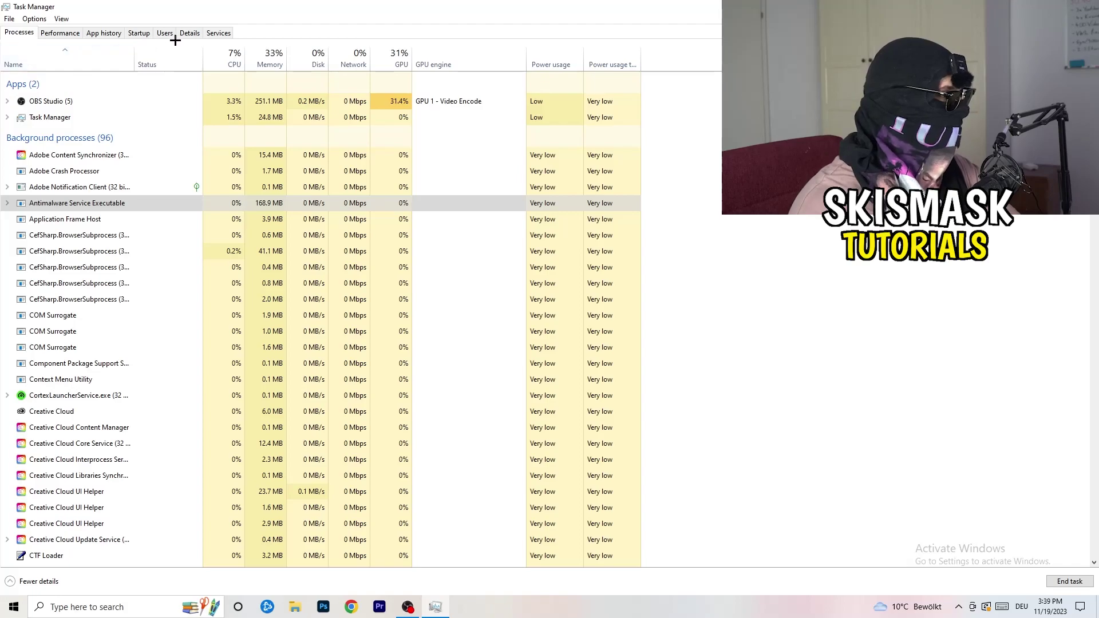
On the Startup tab, inspect the Dropbox, EA and File Association Helper entries without changing them.
click(139, 33)
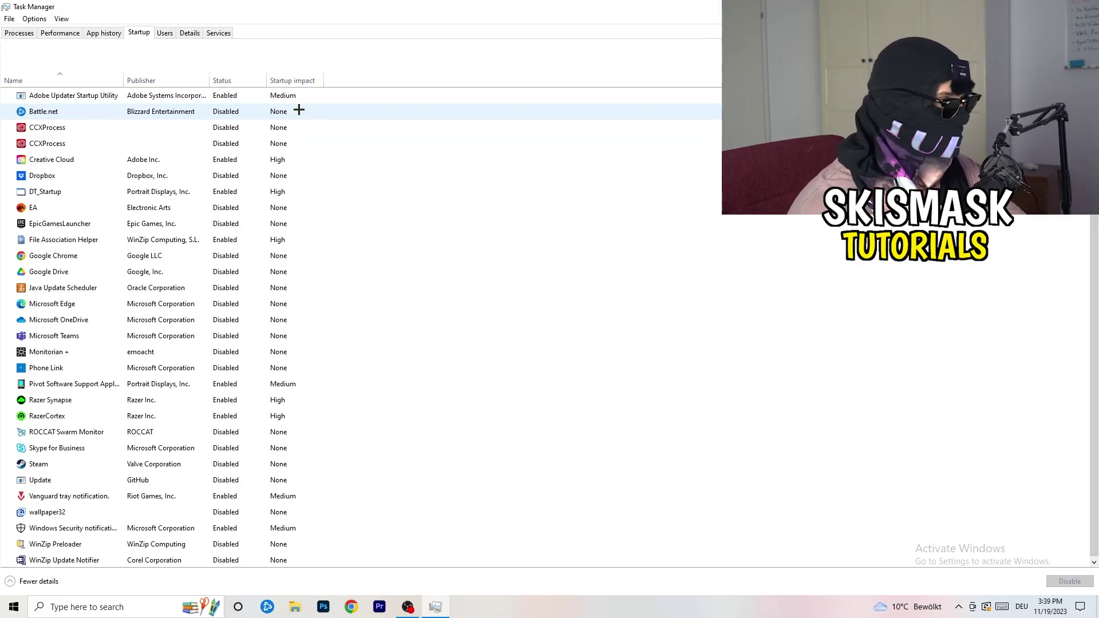
right_click(229, 173)
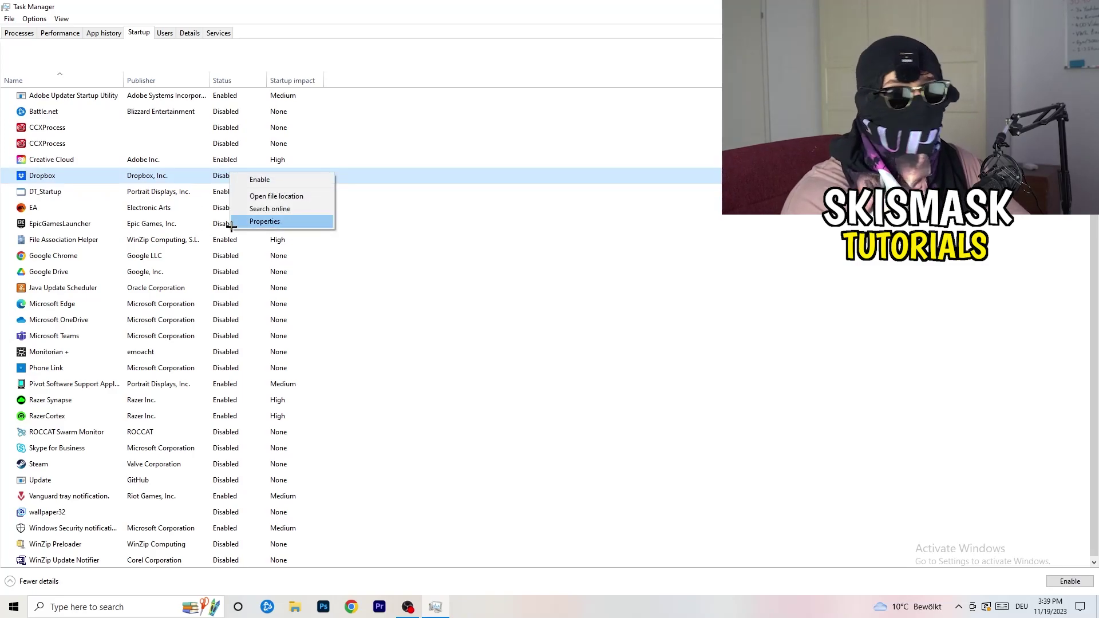
right_click(109, 210)
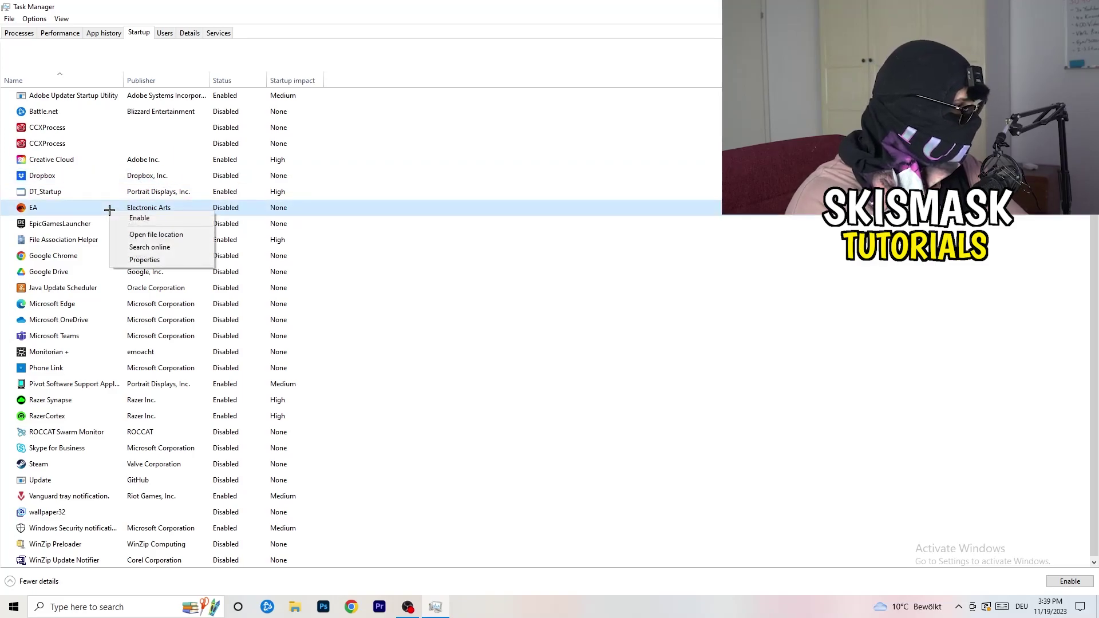
click(732, 298)
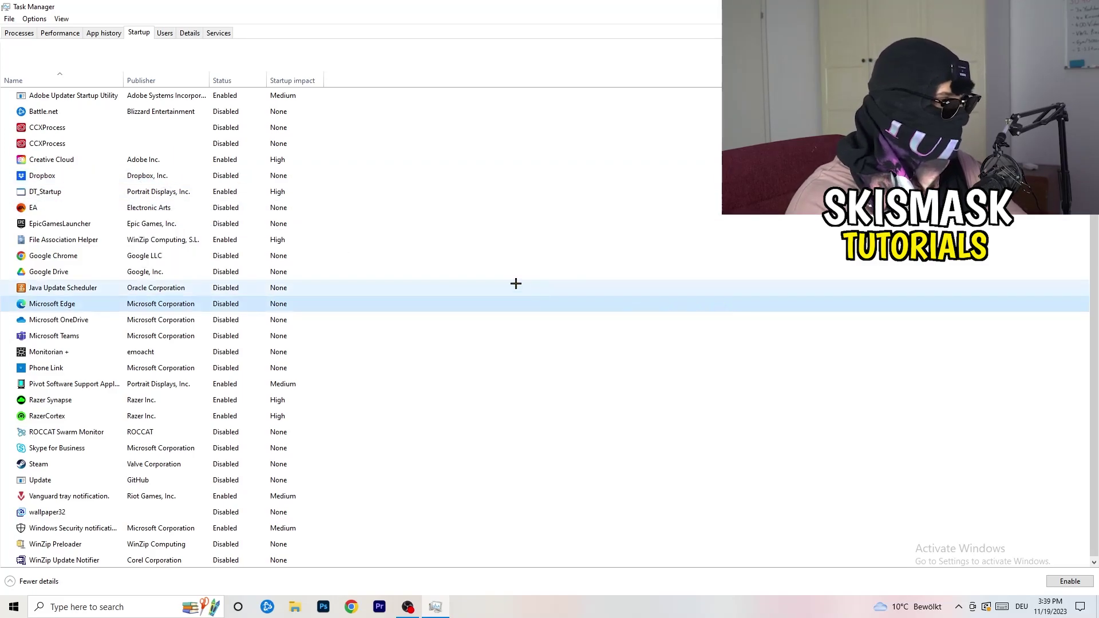
right_click(226, 243)
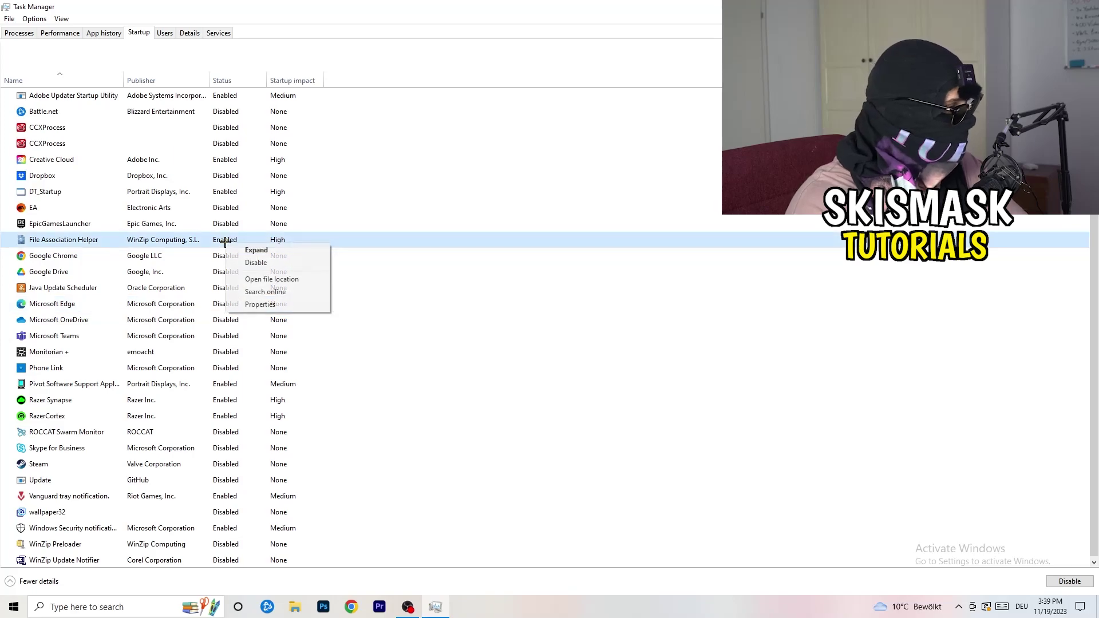
click(492, 287)
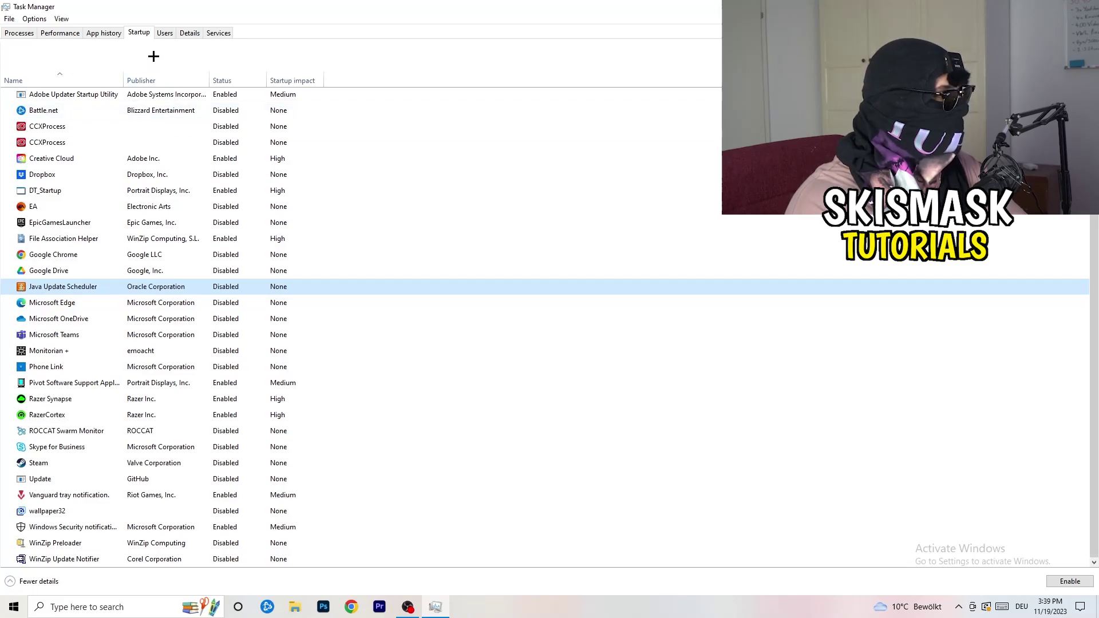
View the Performance graphs and then the Details per-process list.
click(63, 33)
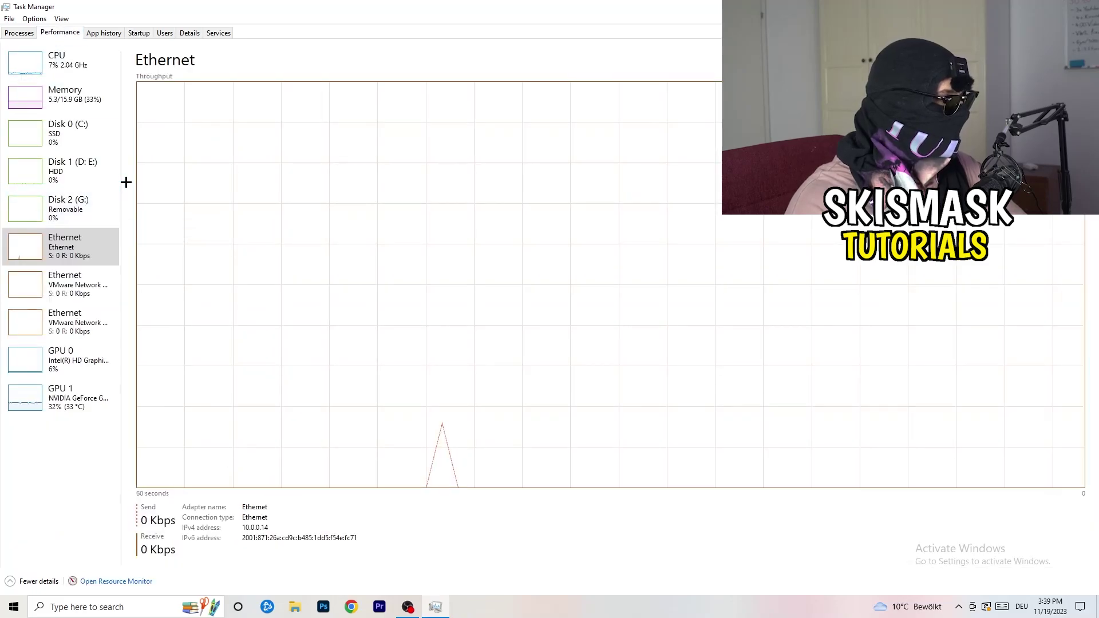
click(190, 33)
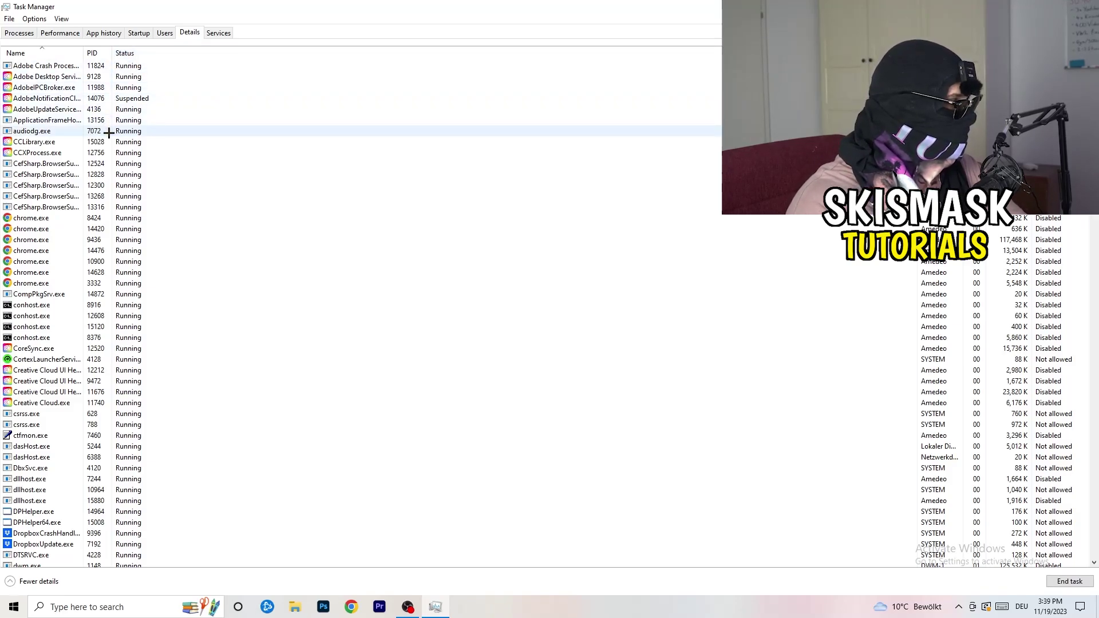
scroll(117, 277, down, 6)
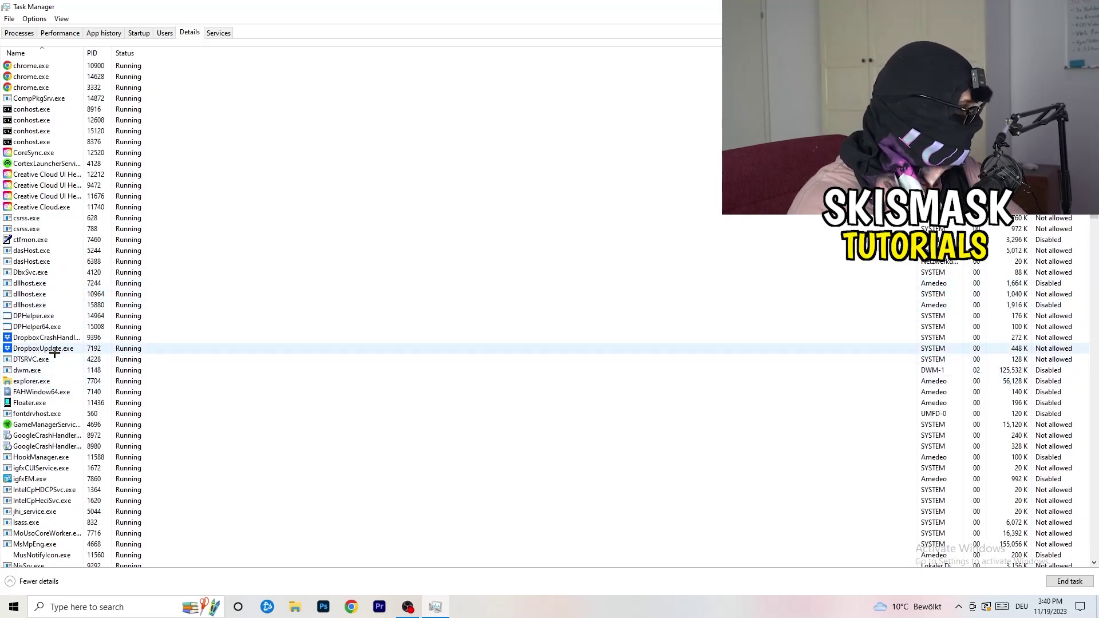
Check the Dropbox crash handler's Set priority options without changing them, then close Task Manager.
right_click(46, 338)
right_click(91, 337)
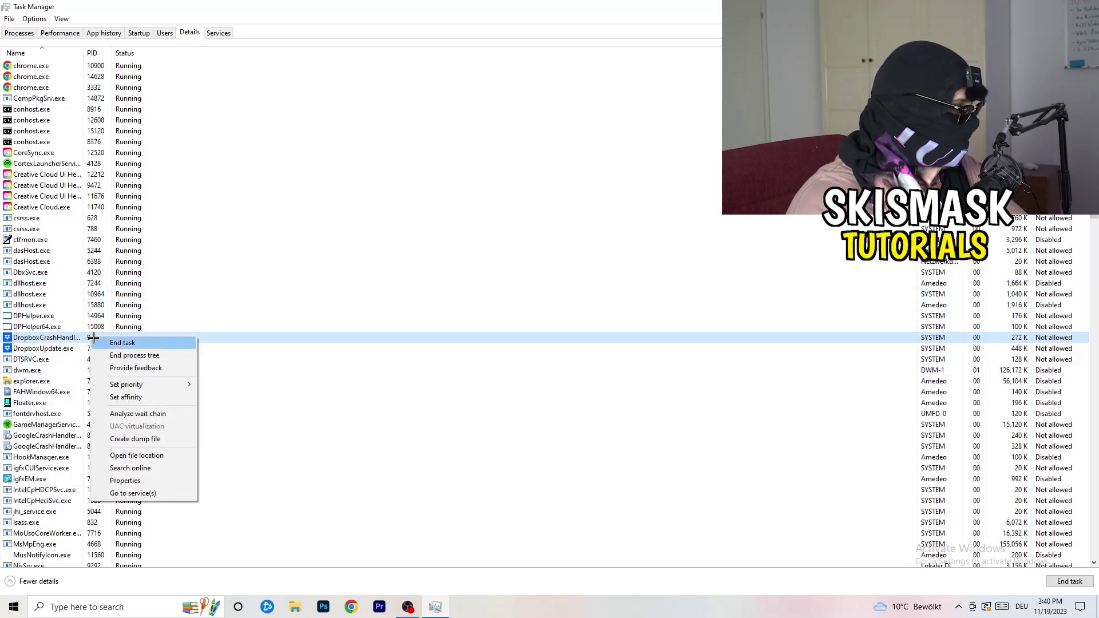
right_click(84, 337)
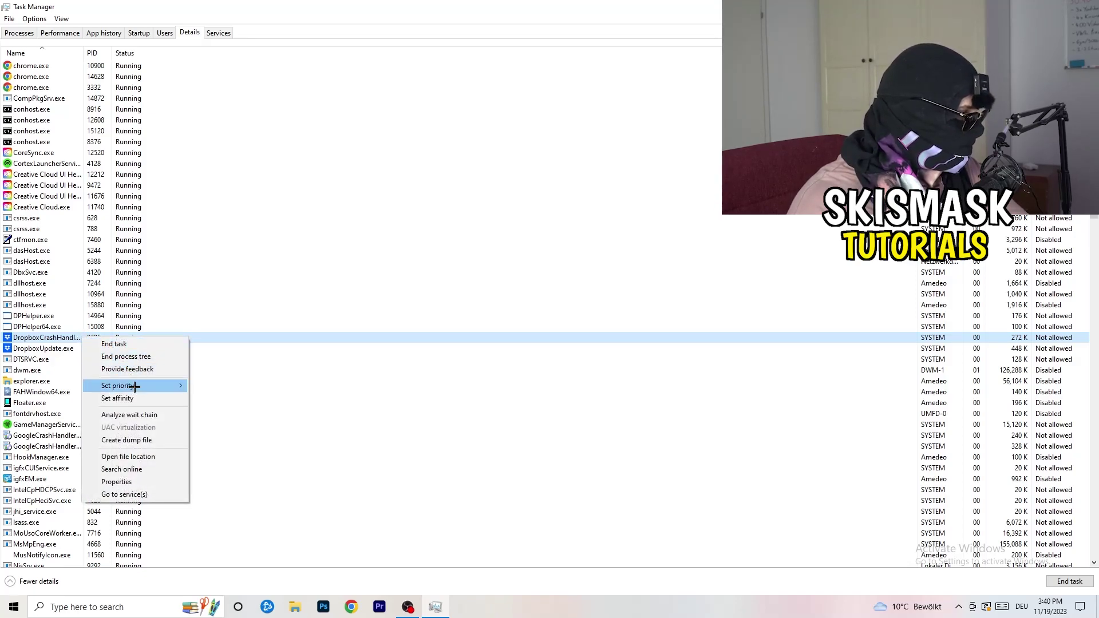
mouse_move(143, 387)
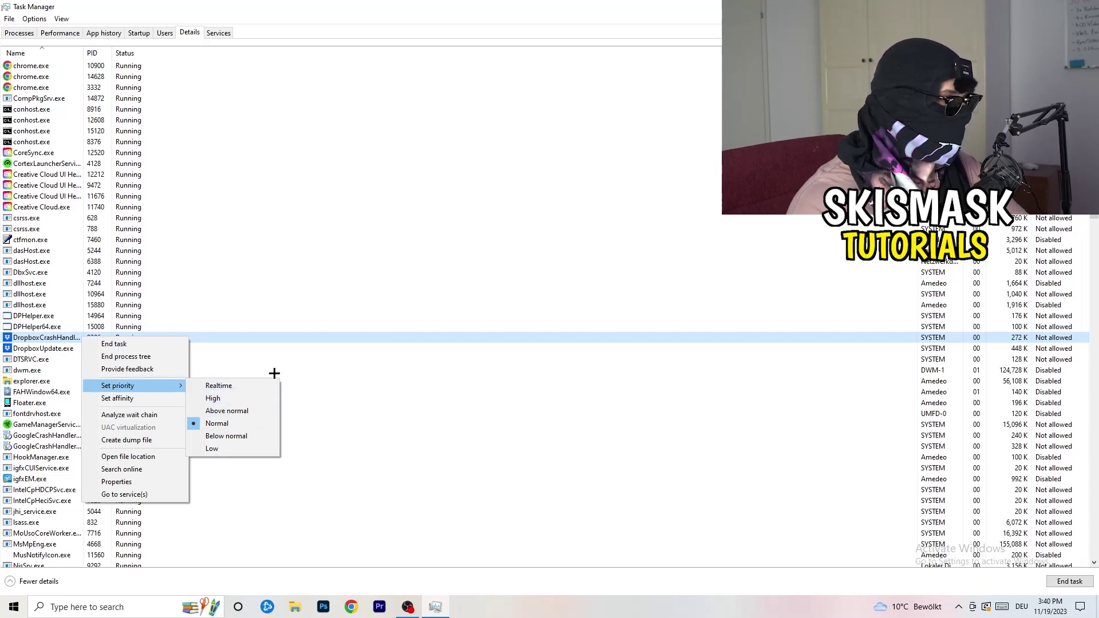
click(496, 76)
key(alt+F4)
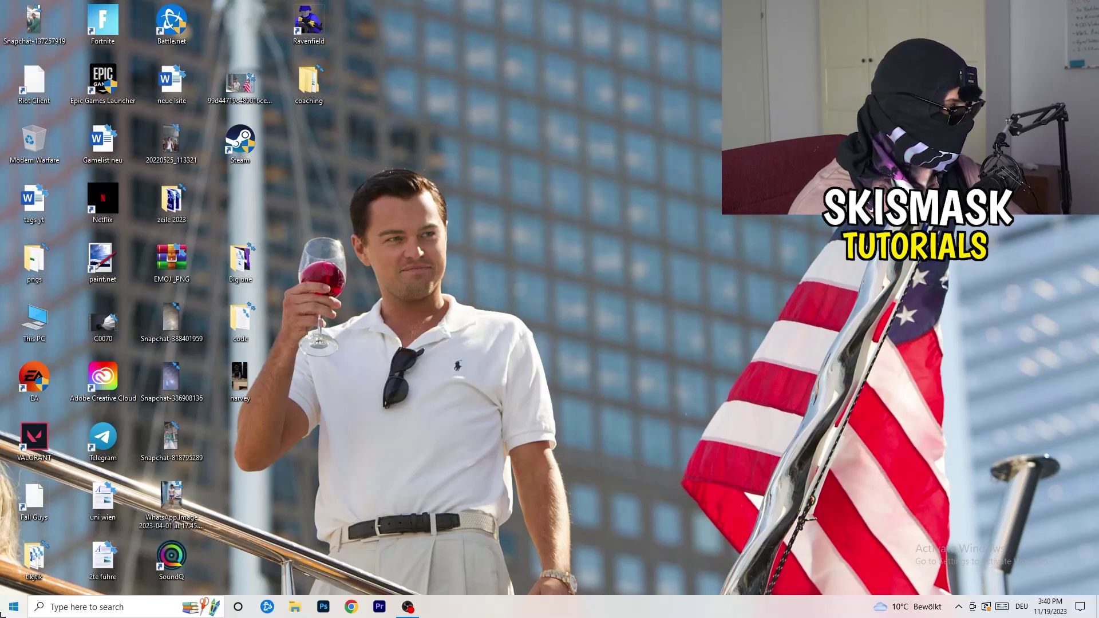
Launch Settings by searching 'sett' and go to the Display page.
click(14, 606)
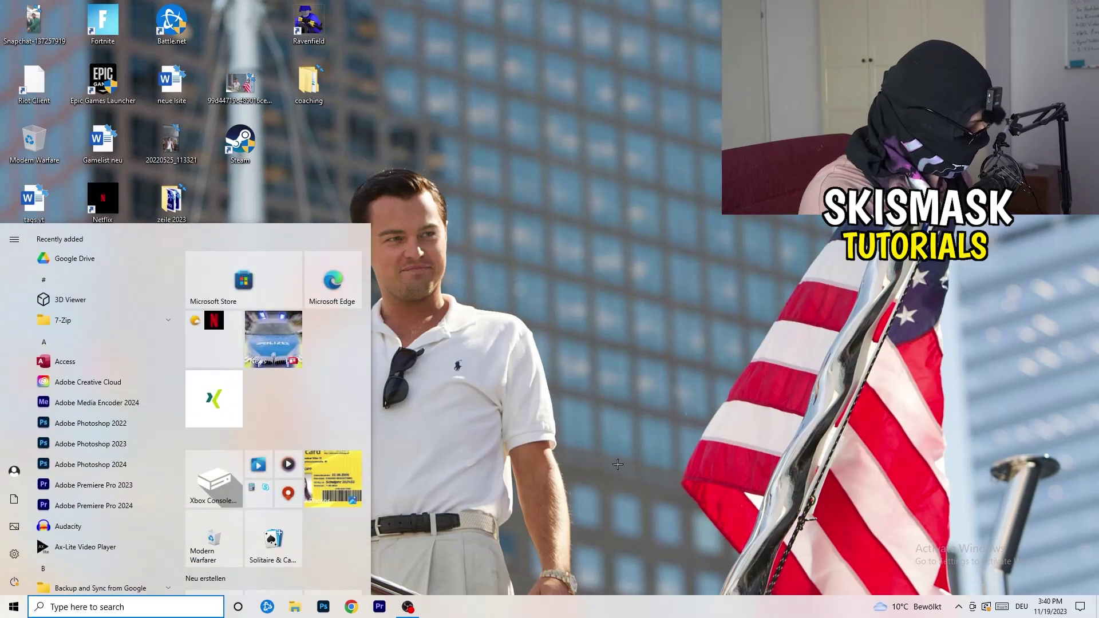
text(sett)
key(Return)
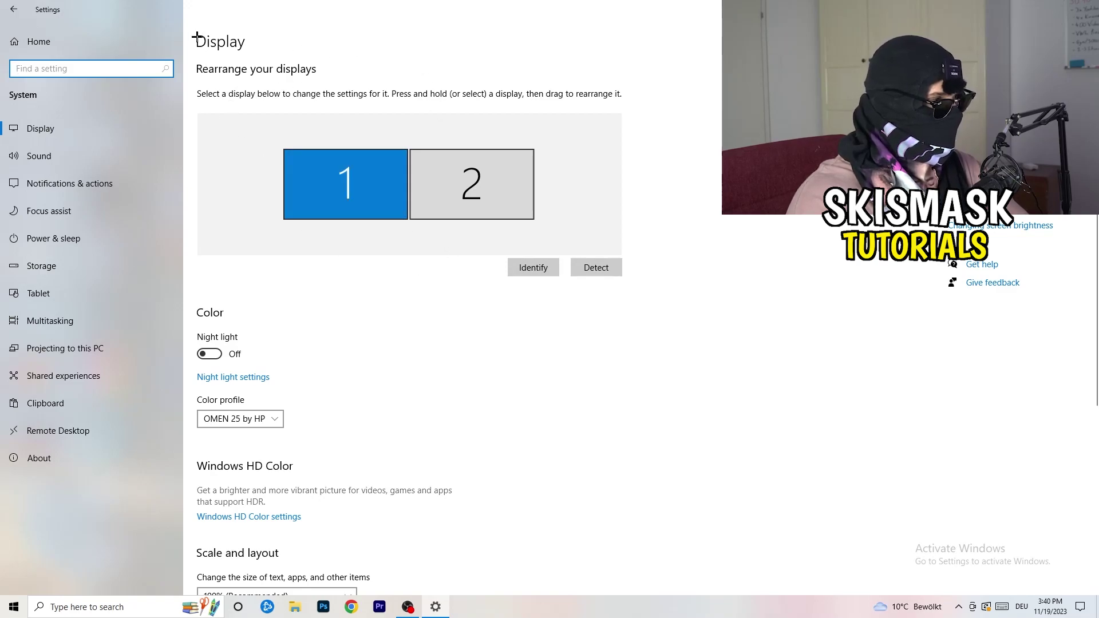
click(222, 45)
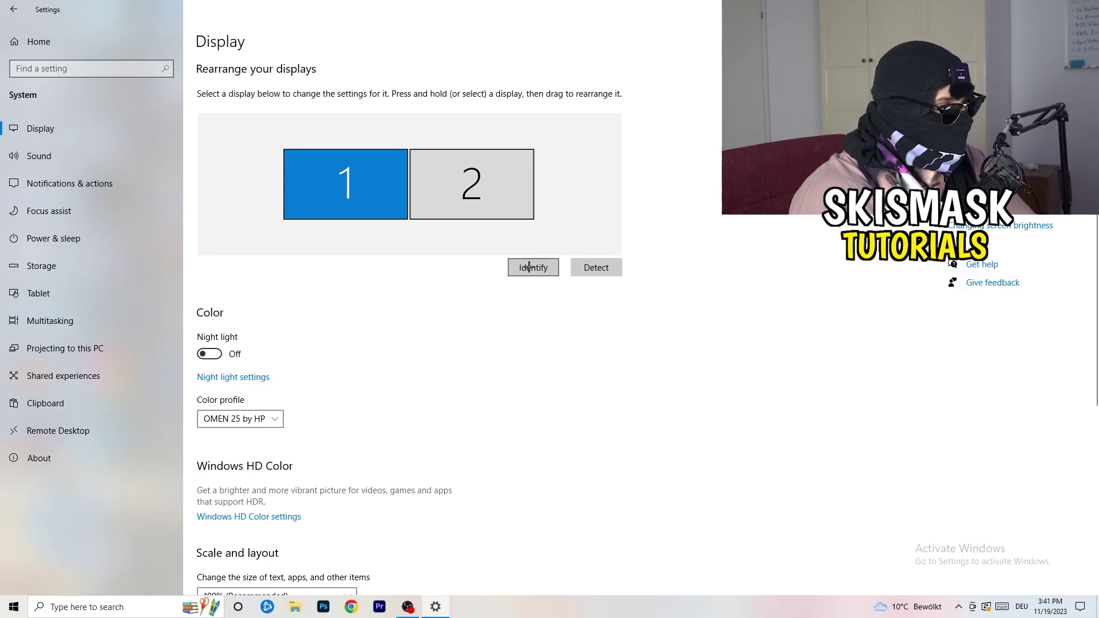
Confirm the display scale stays at 100%.
scroll(387, 313, down, 2)
scroll(387, 314, up, 2)
scroll(389, 314, down, 3)
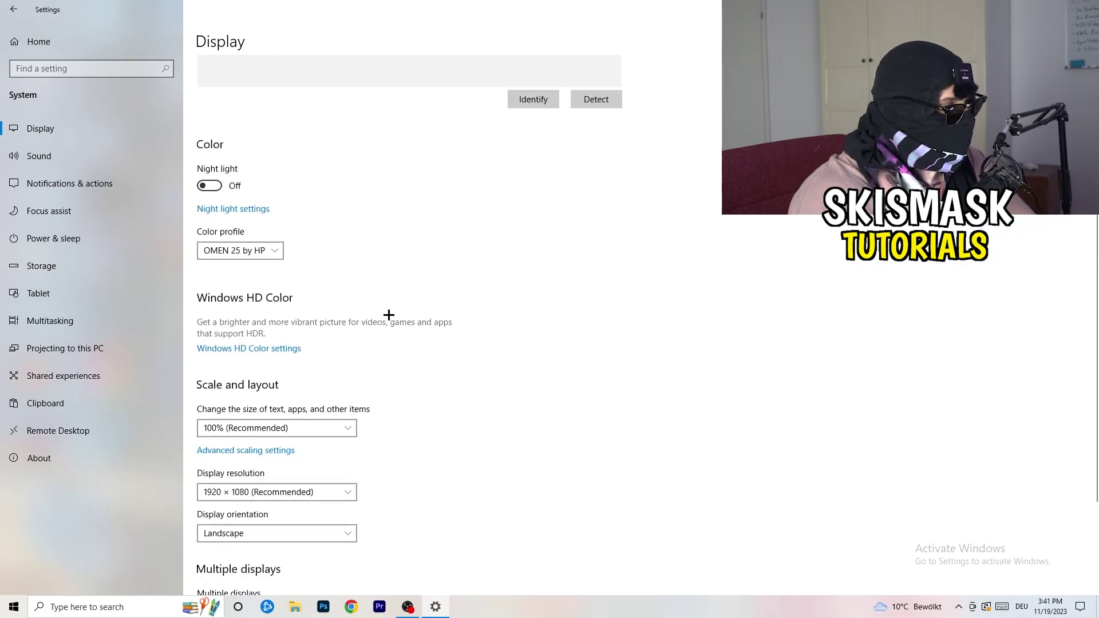
scroll(388, 315, down, 2)
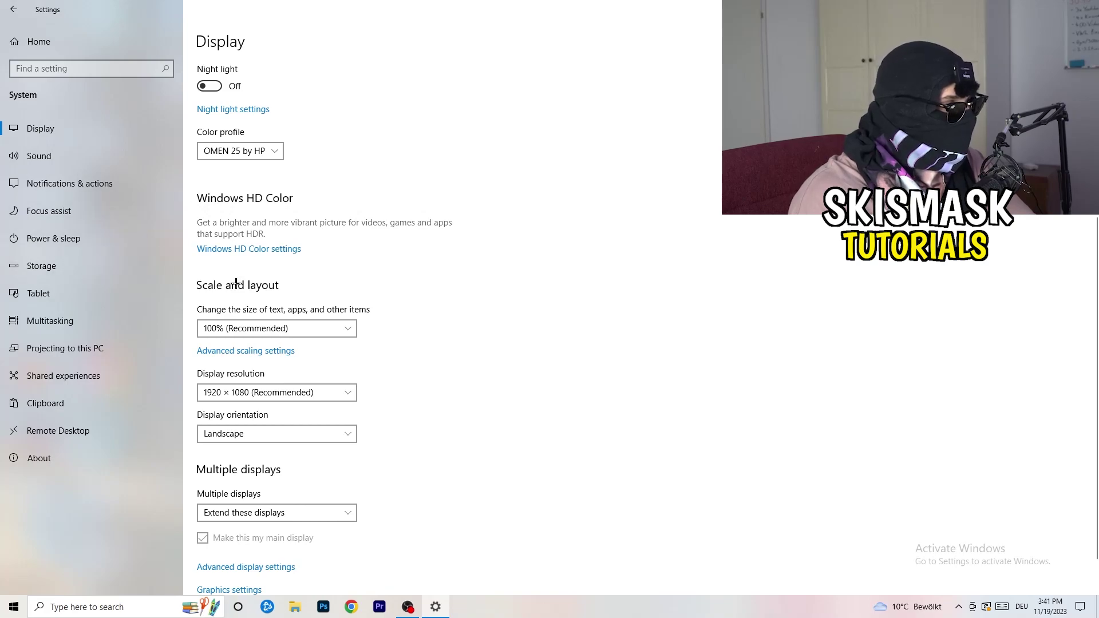
click(338, 326)
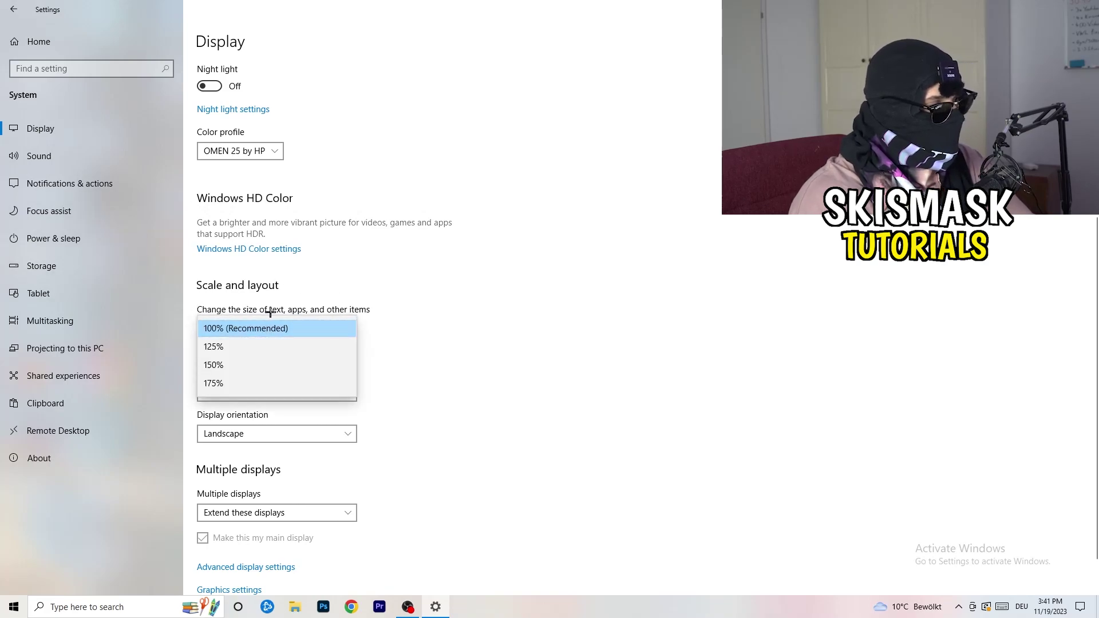
click(383, 320)
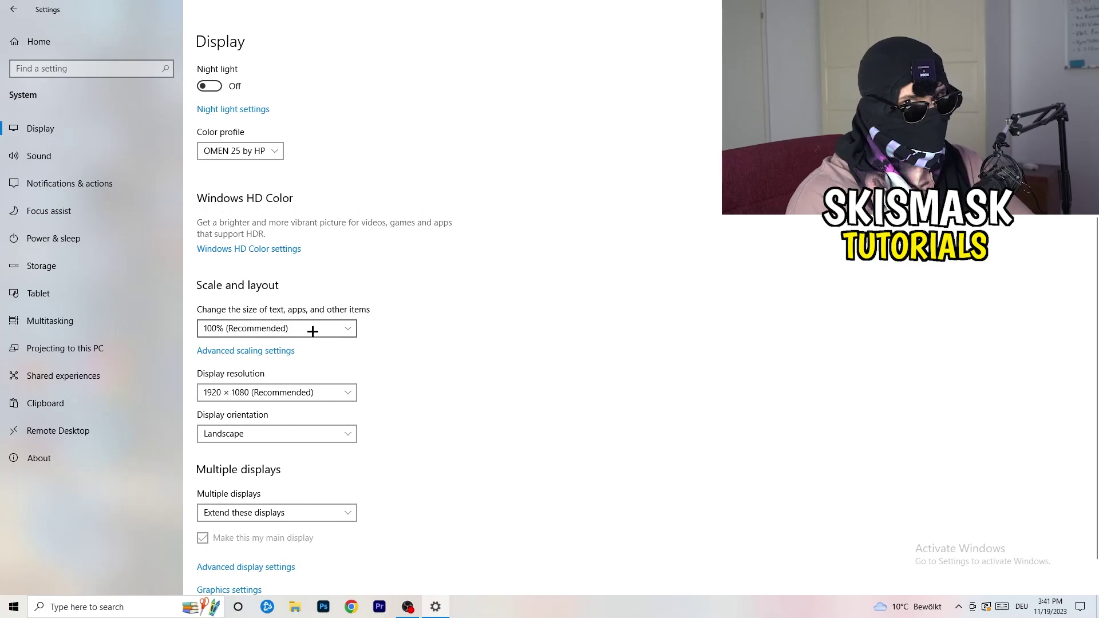
scroll(312, 331, down, 1)
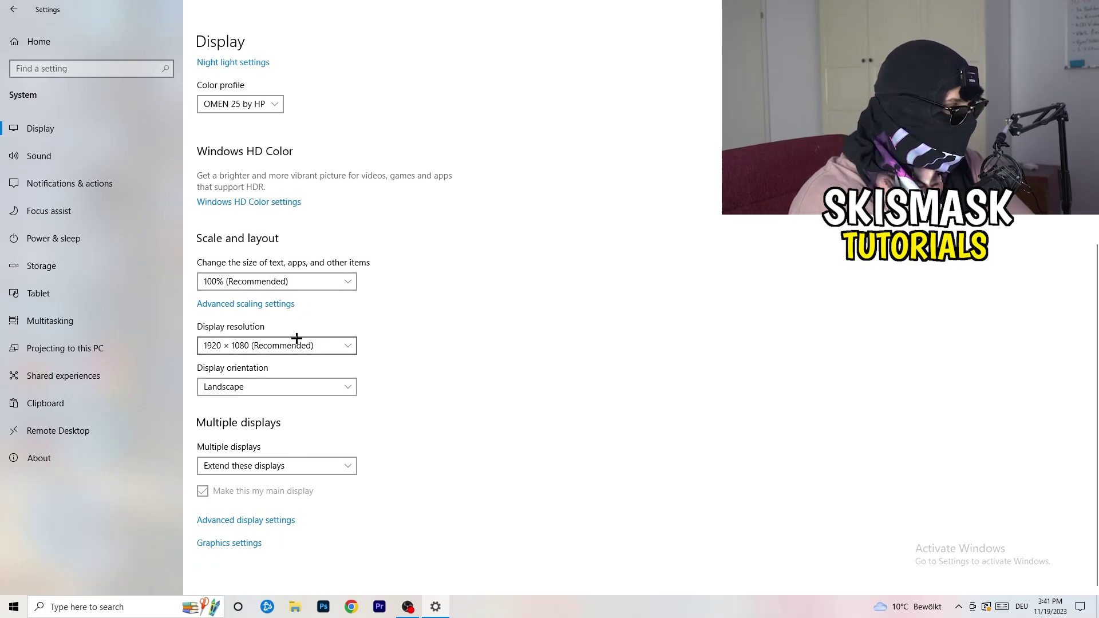
key(space)
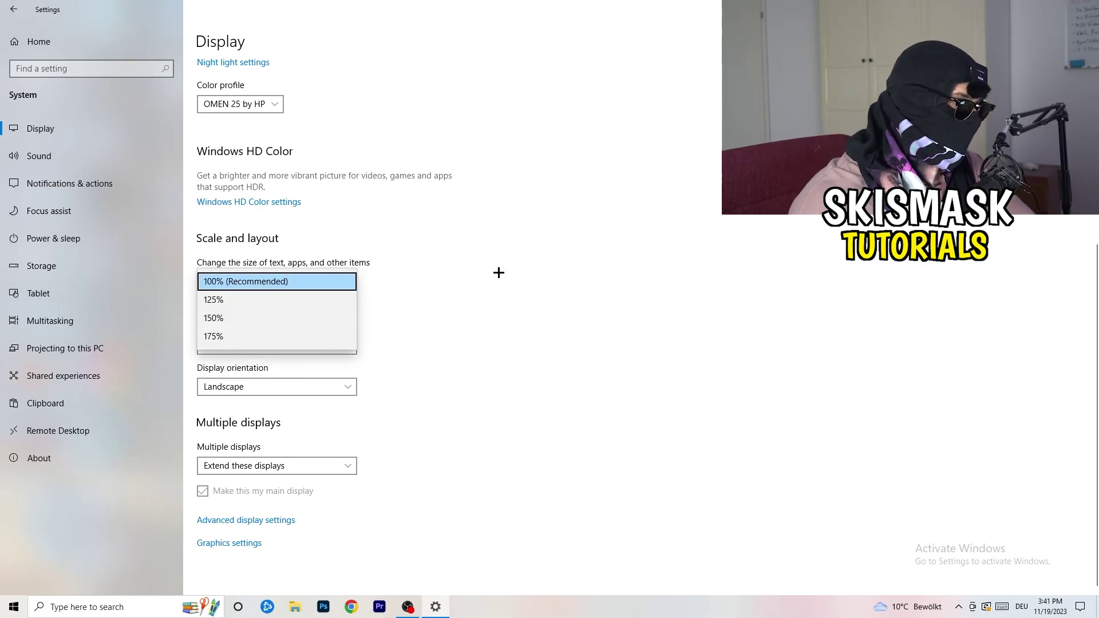
key(Escape)
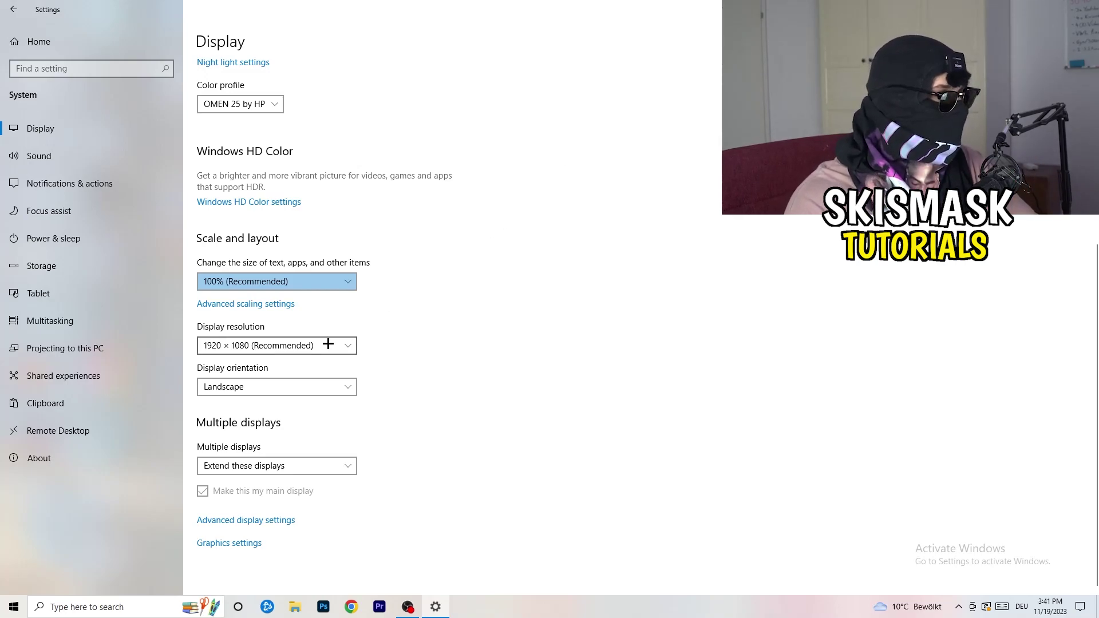
Keep the resolution at 1920 × 1080 and go to the Storage page.
click(352, 346)
click(397, 326)
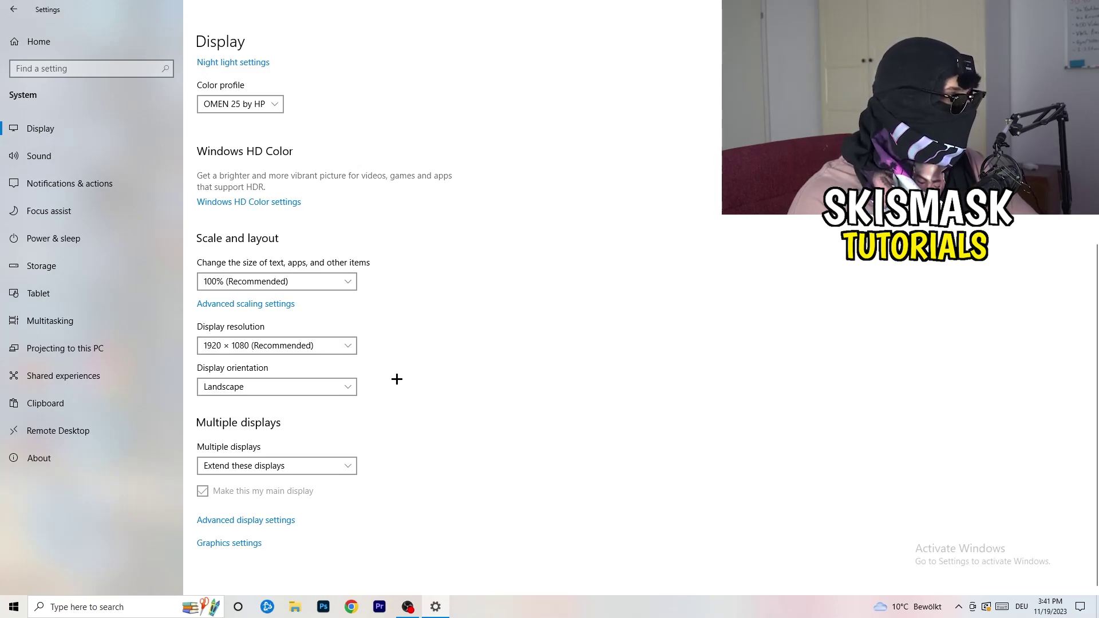
click(81, 257)
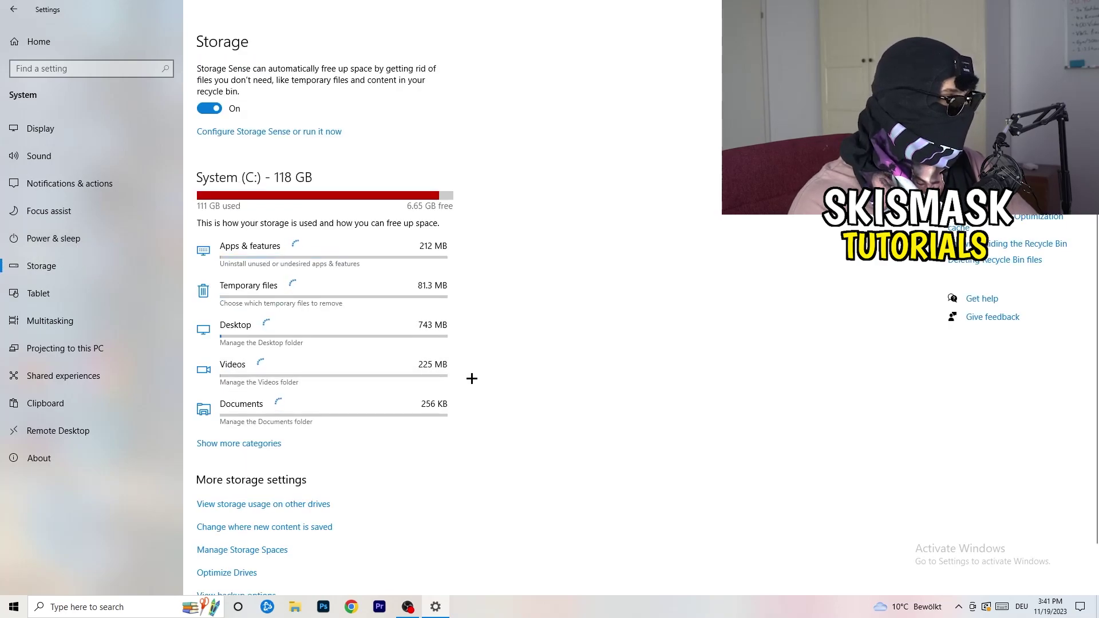
Keep Storage Sense weekly with 14-day recycle bin cleanup, and stop deleting unused temporary files.
click(240, 132)
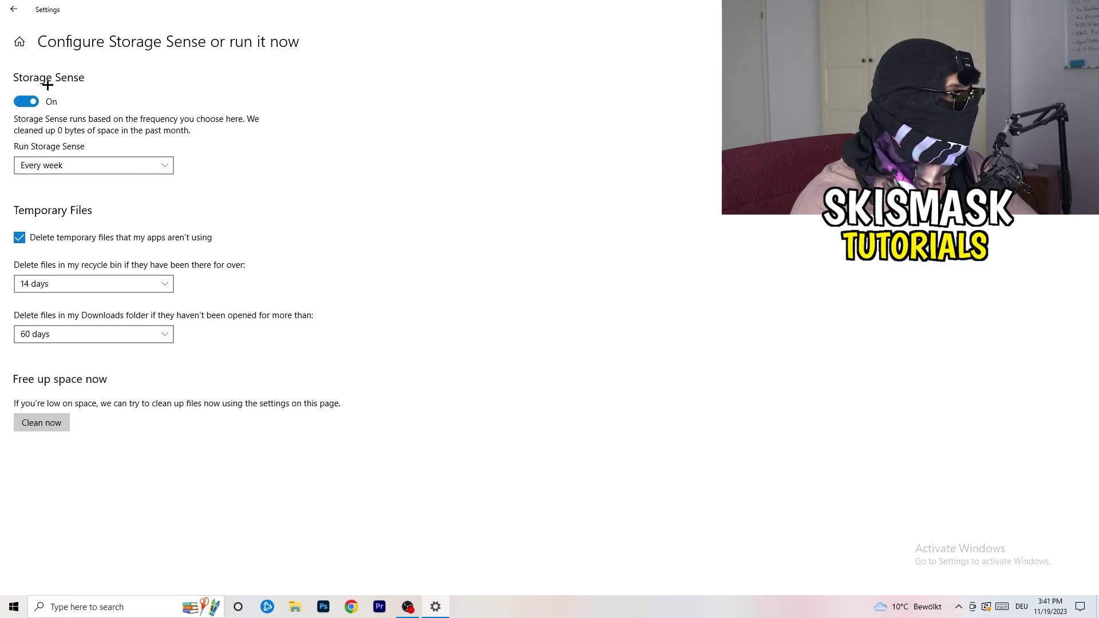
click(40, 163)
click(109, 164)
click(89, 245)
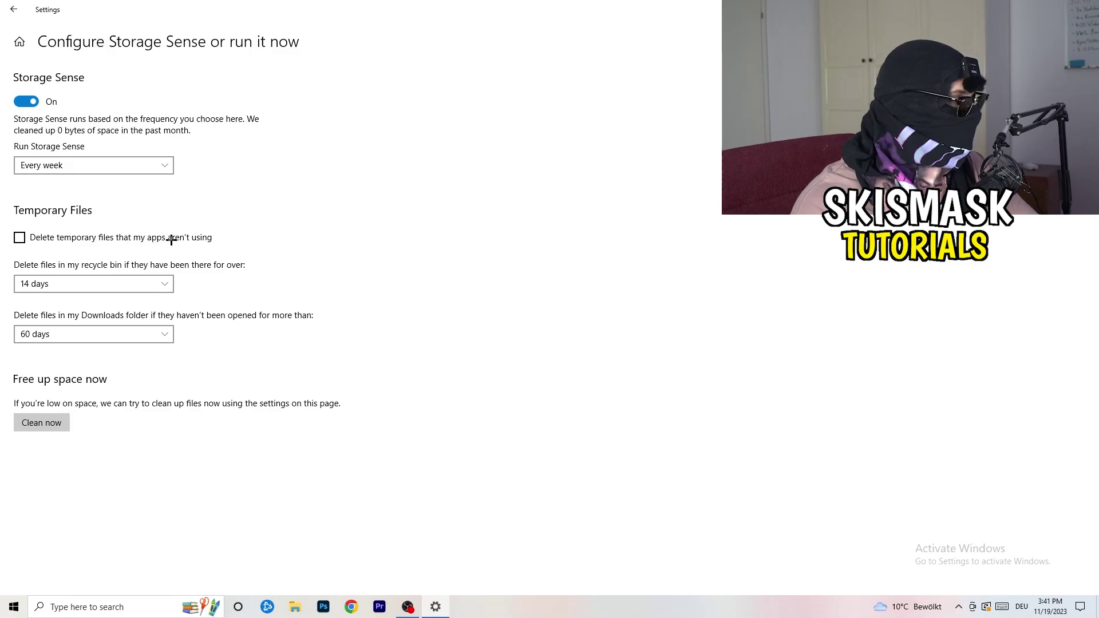
click(90, 285)
click(367, 367)
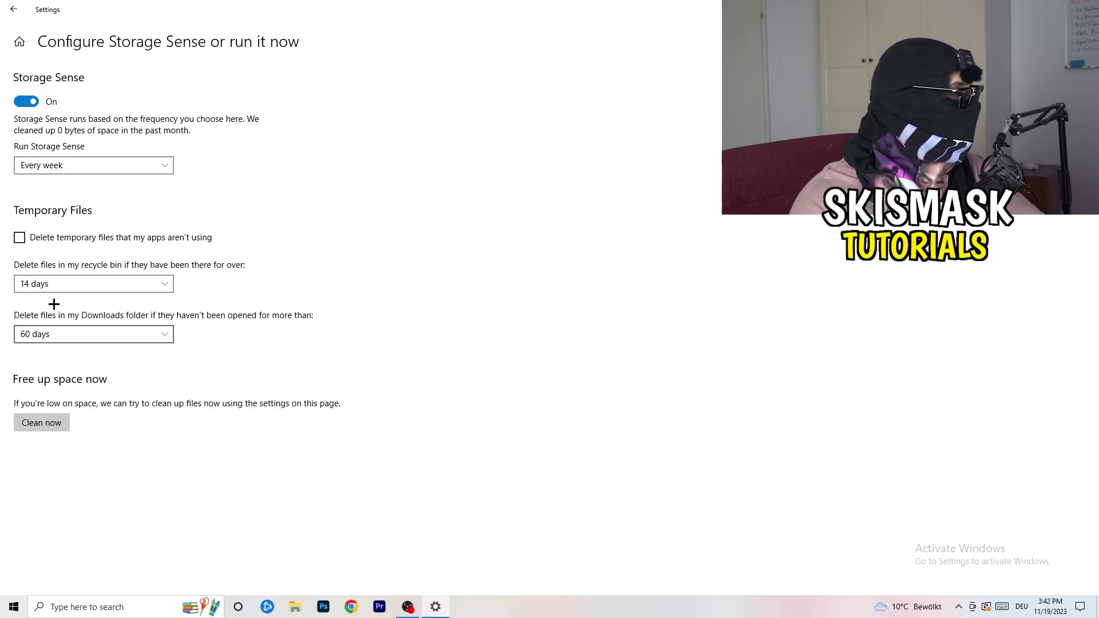
Go back from Configure Storage Sense to the Storage page.
click(12, 10)
Review all power plans including the additional ones, keep Balanced, and close Power Options and Settings.
click(128, 248)
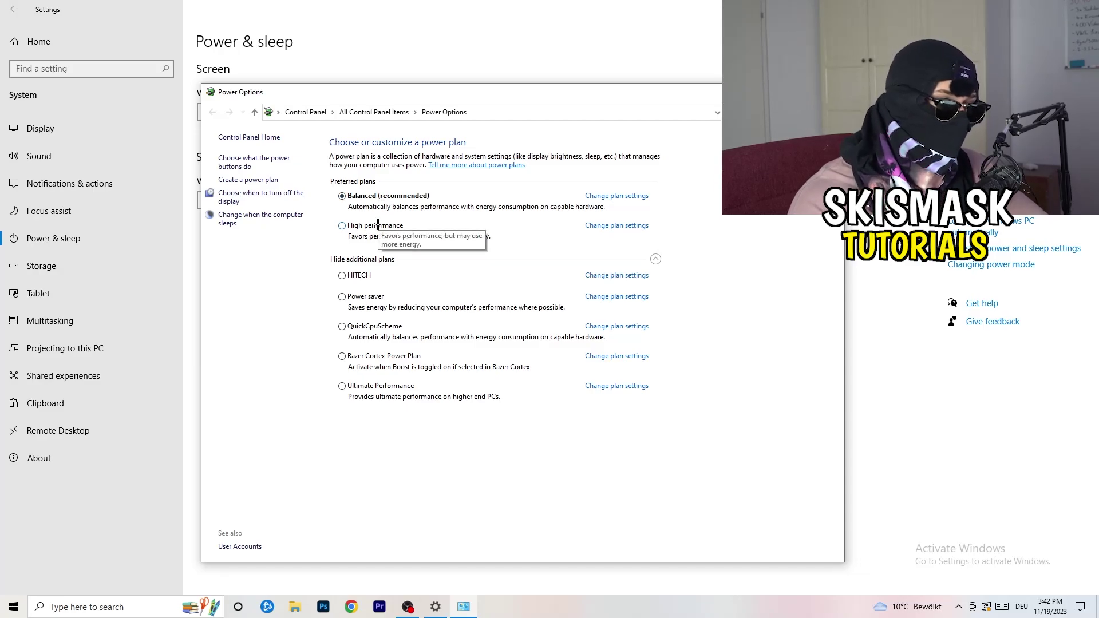
click(654, 258)
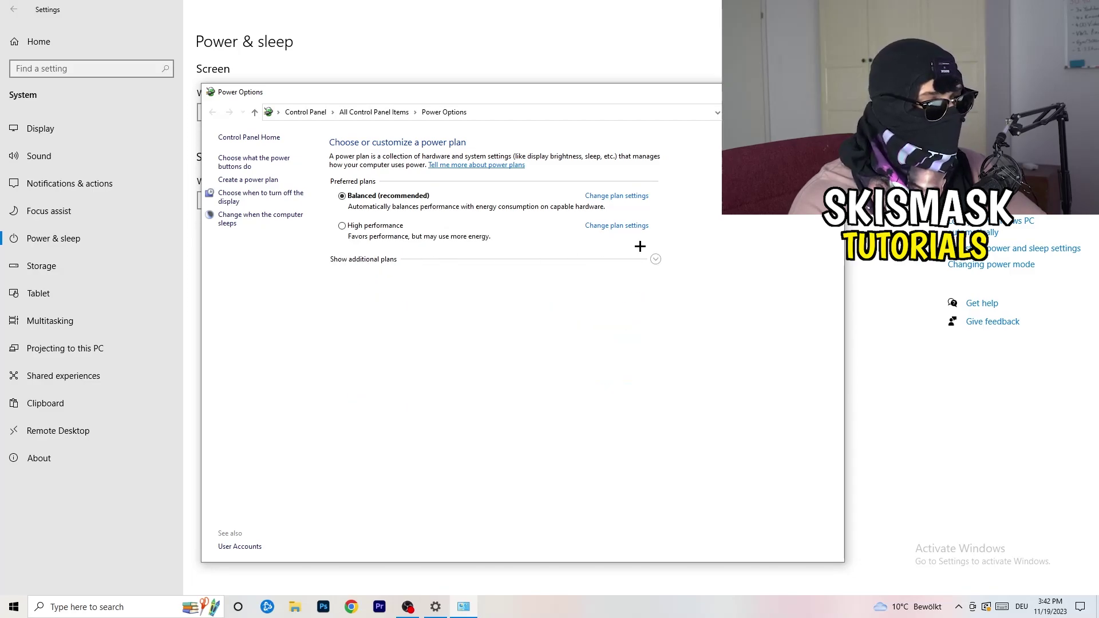
click(654, 258)
click(655, 258)
click(655, 258)
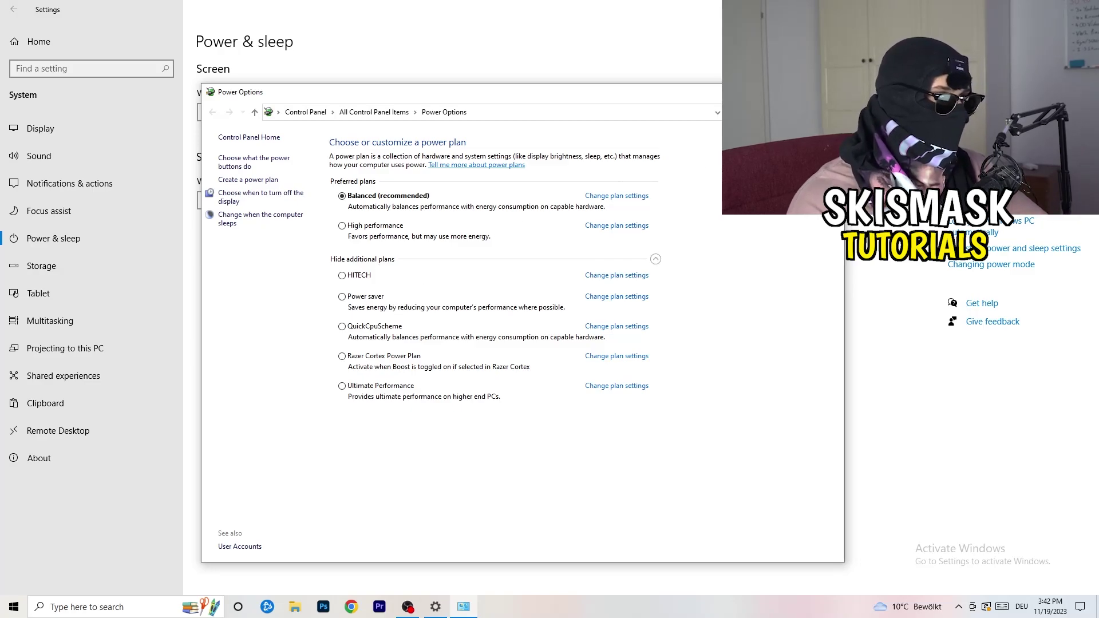
key(alt+F4)
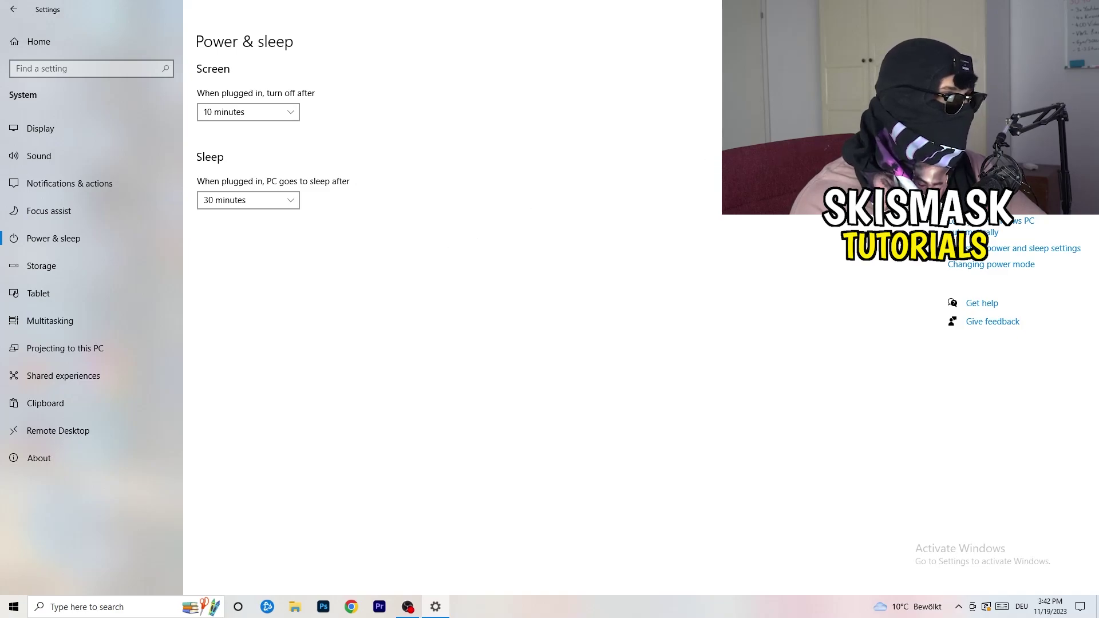
click(1086, 9)
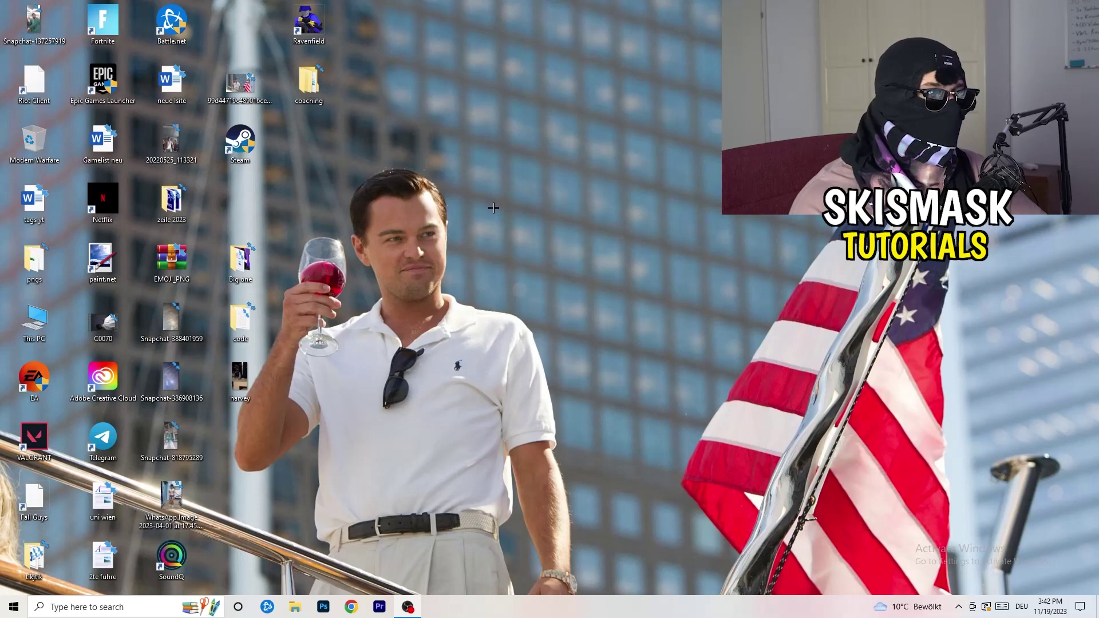
Drag the Steam shortcut to empty desktop space and open its Properties.
drag(262, 160, 590, 223)
click(474, 234)
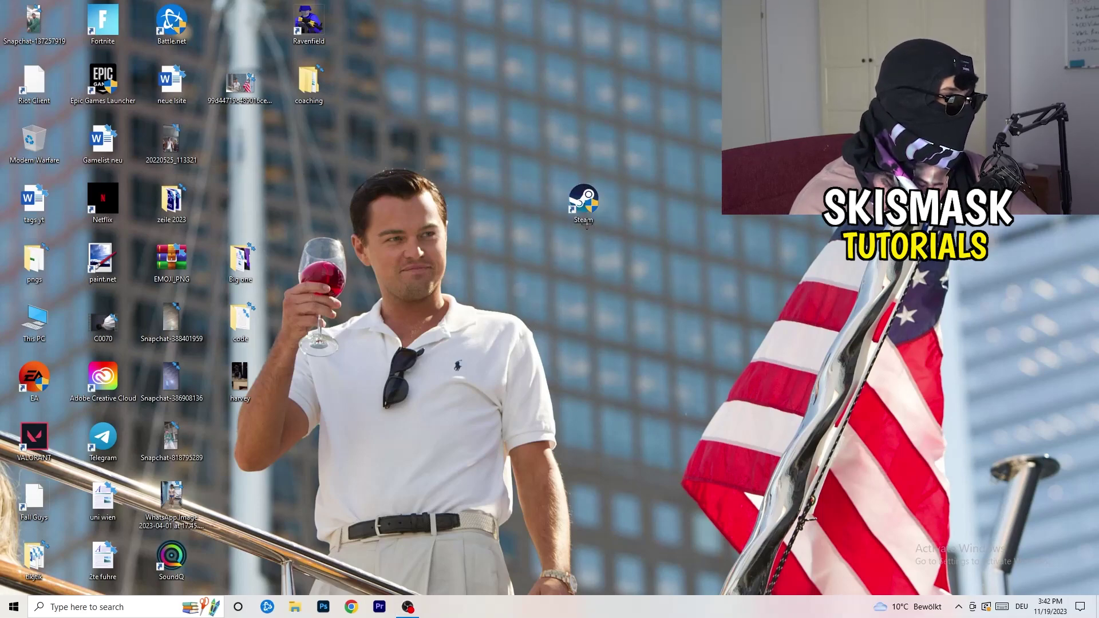
right_click(575, 205)
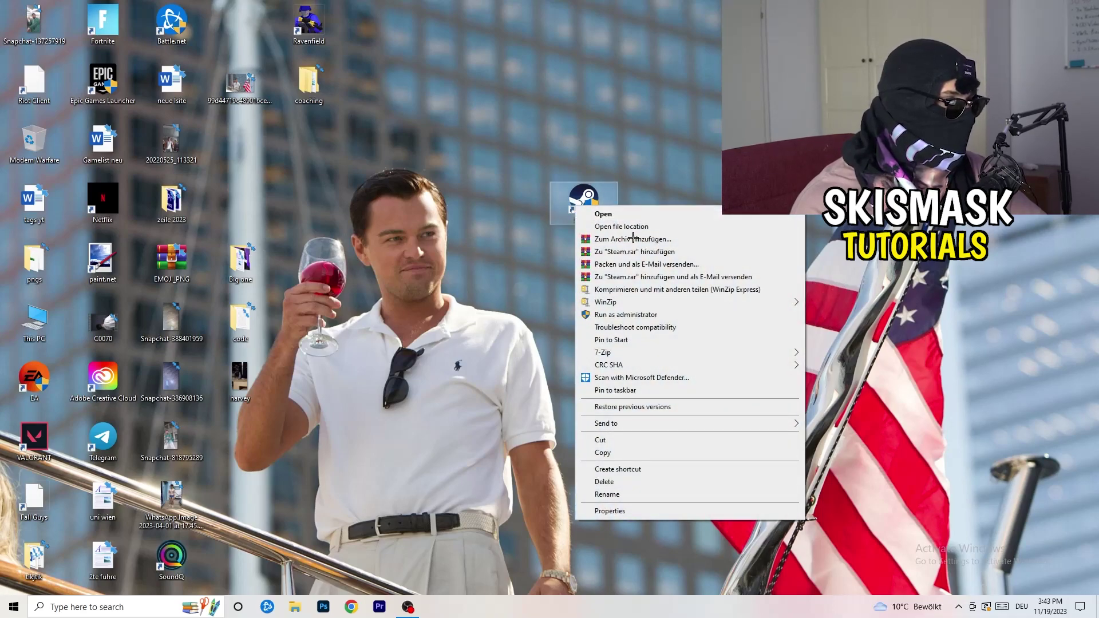
click(610, 511)
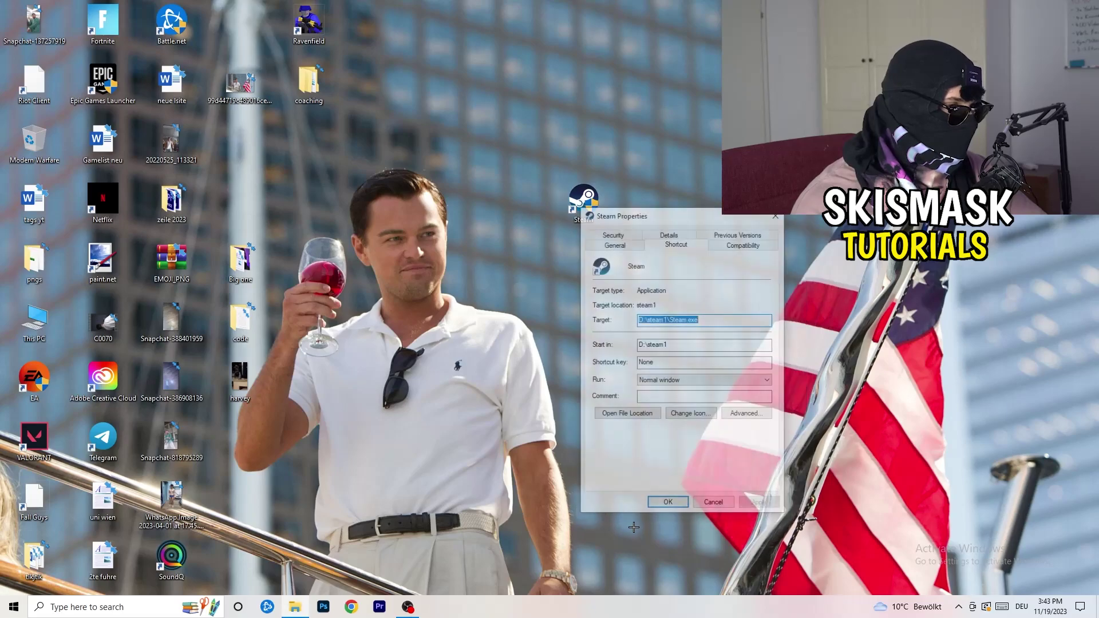
Enable Windows 8 compatibility mode for Steam, then apply and confirm with OK.
drag(642, 209, 531, 161)
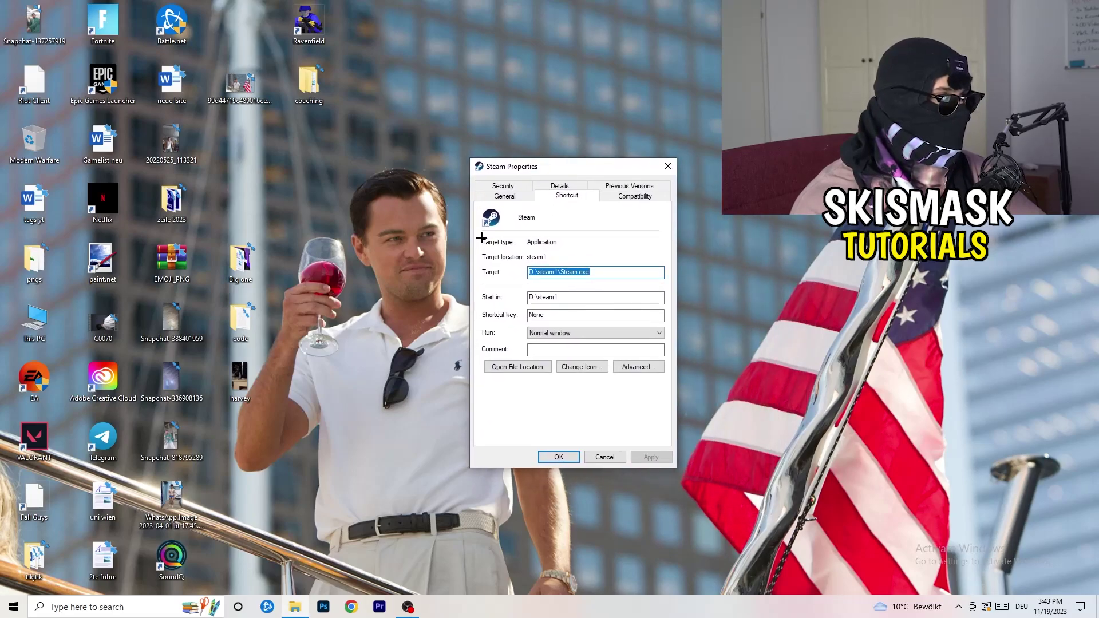
click(635, 197)
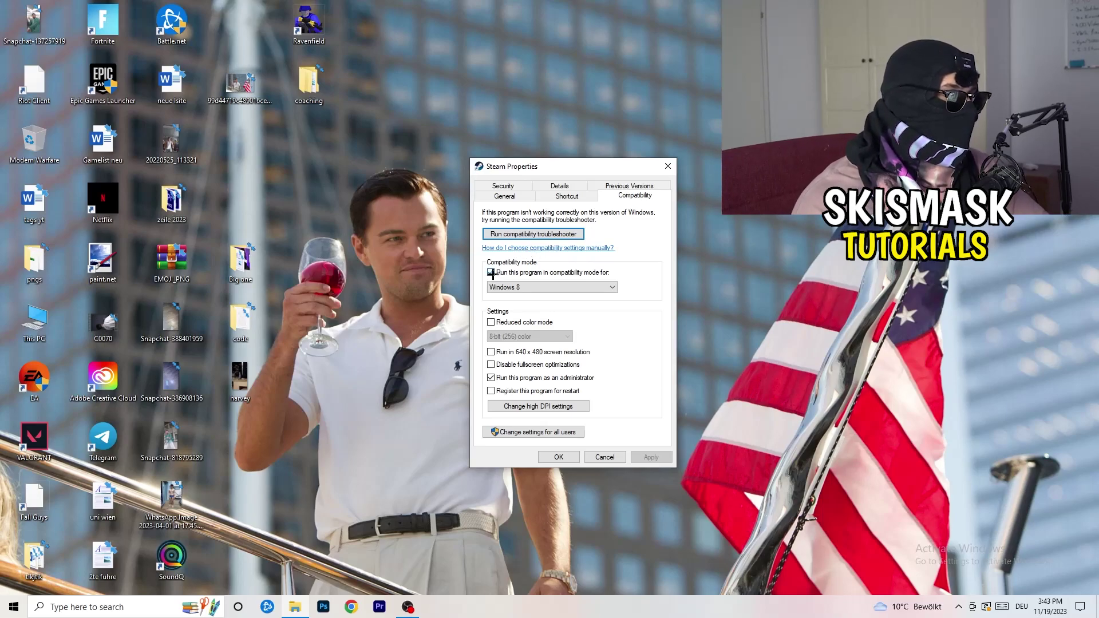
click(596, 272)
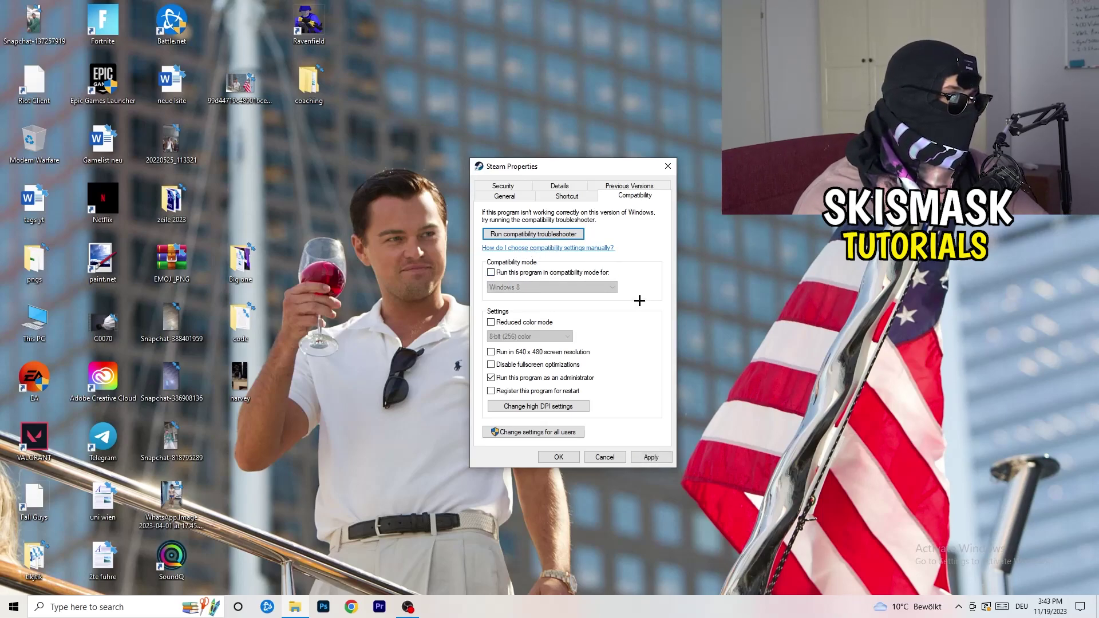
click(492, 272)
click(537, 287)
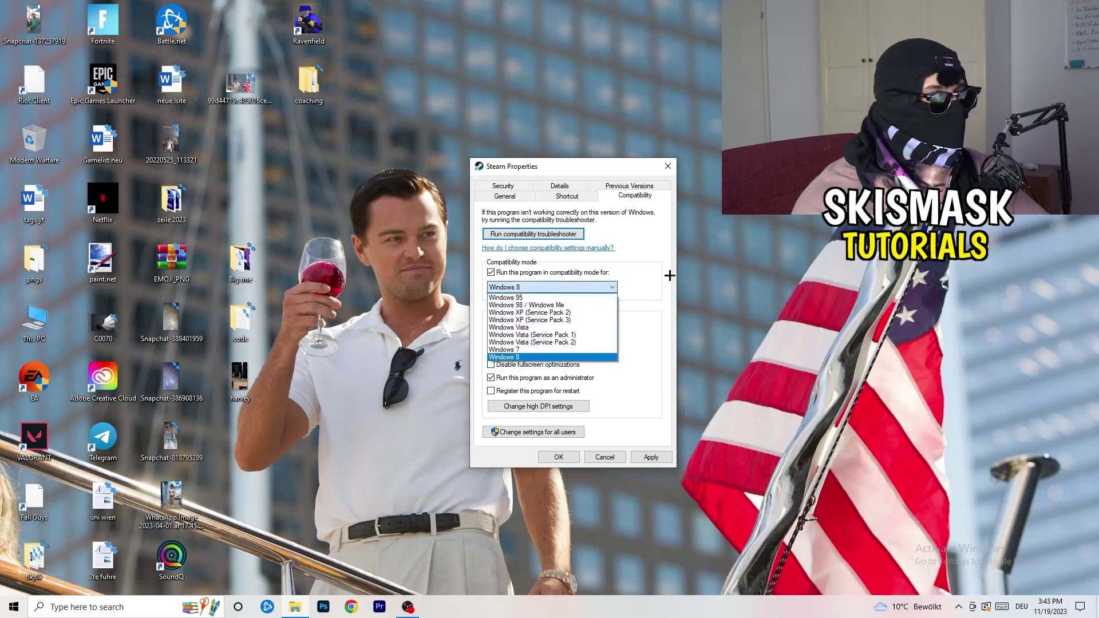
click(636, 321)
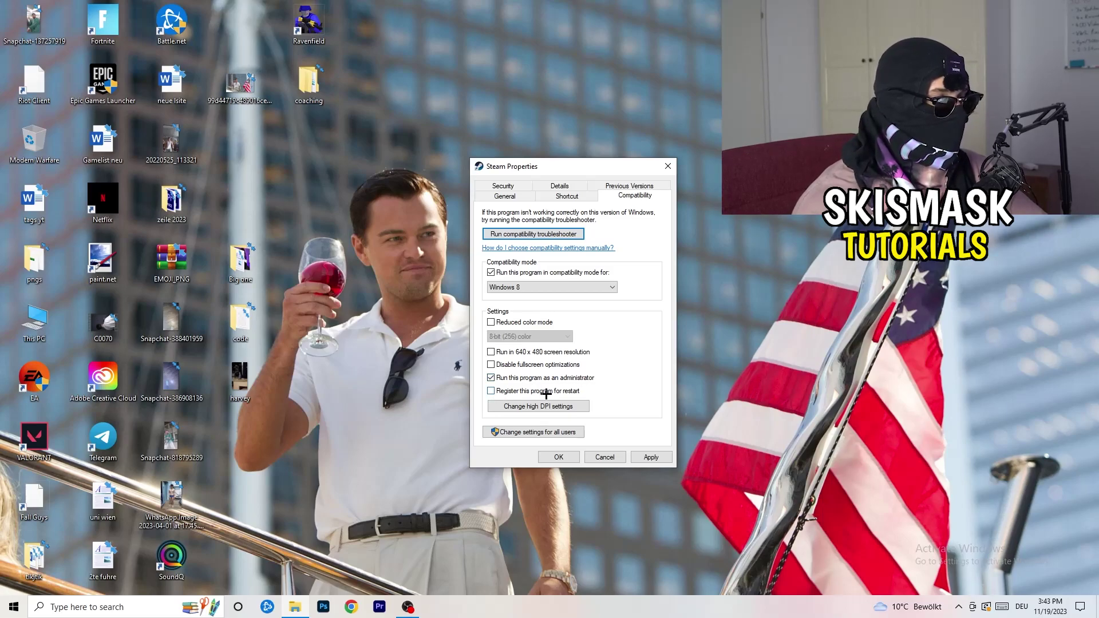
click(651, 457)
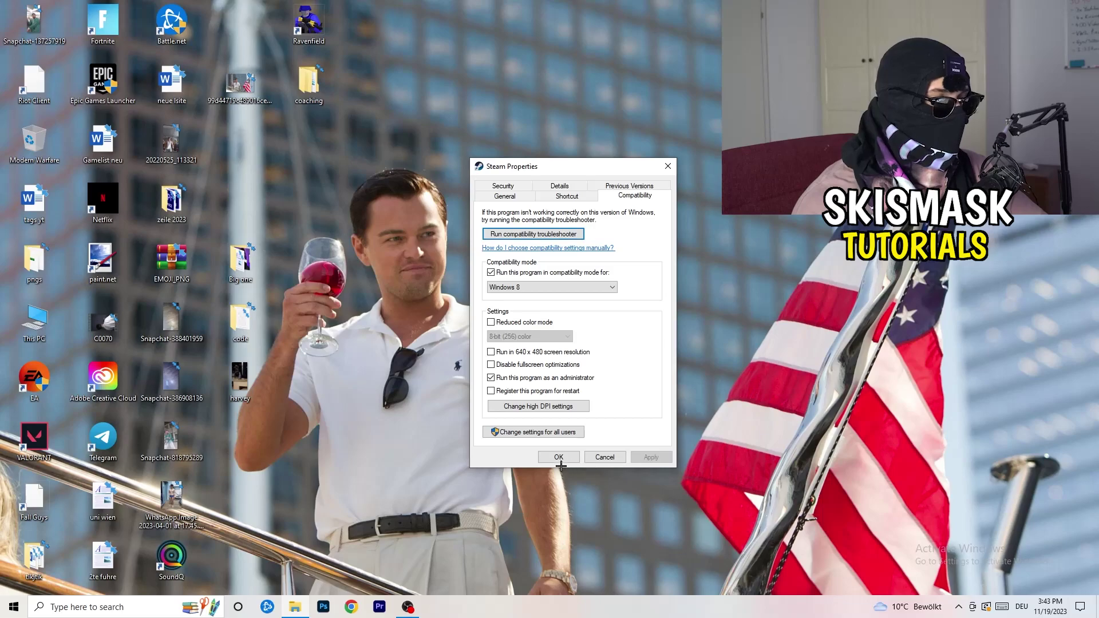
click(558, 456)
Drag the Steam shortcut back to its original icon slot and open the Start menu.
drag(579, 197, 529, 213)
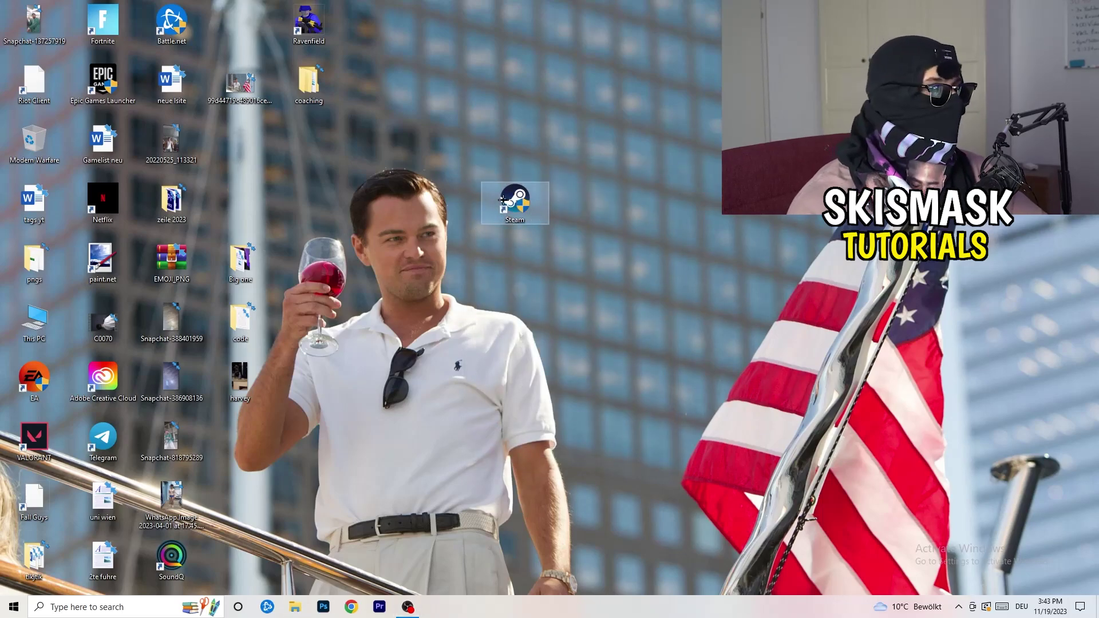
drag(531, 215, 670, 215)
drag(575, 157, 658, 215)
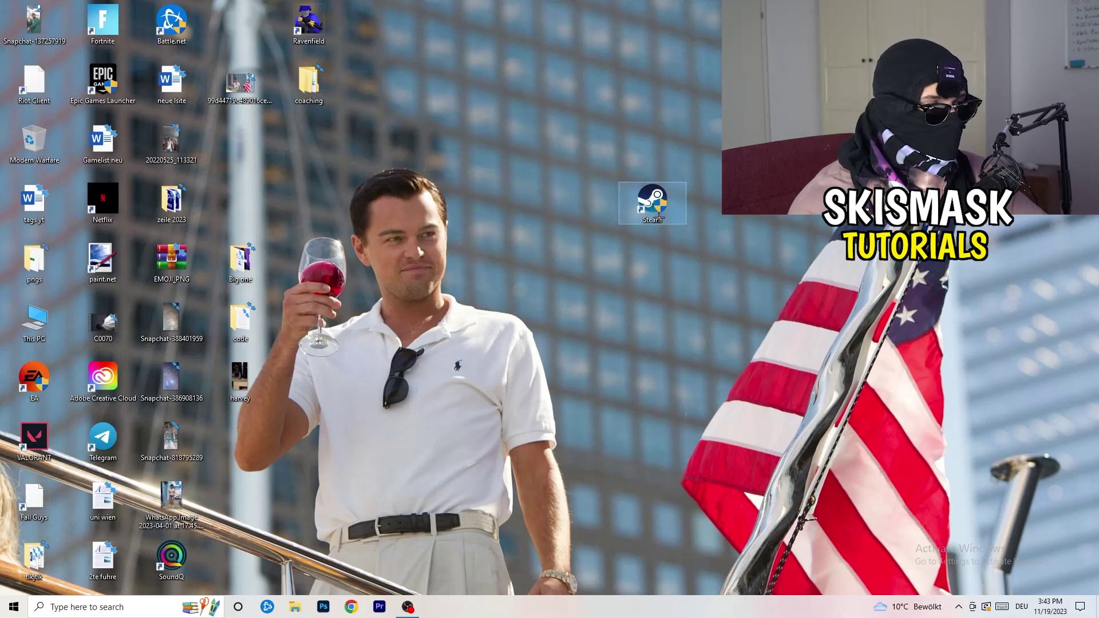
click(666, 351)
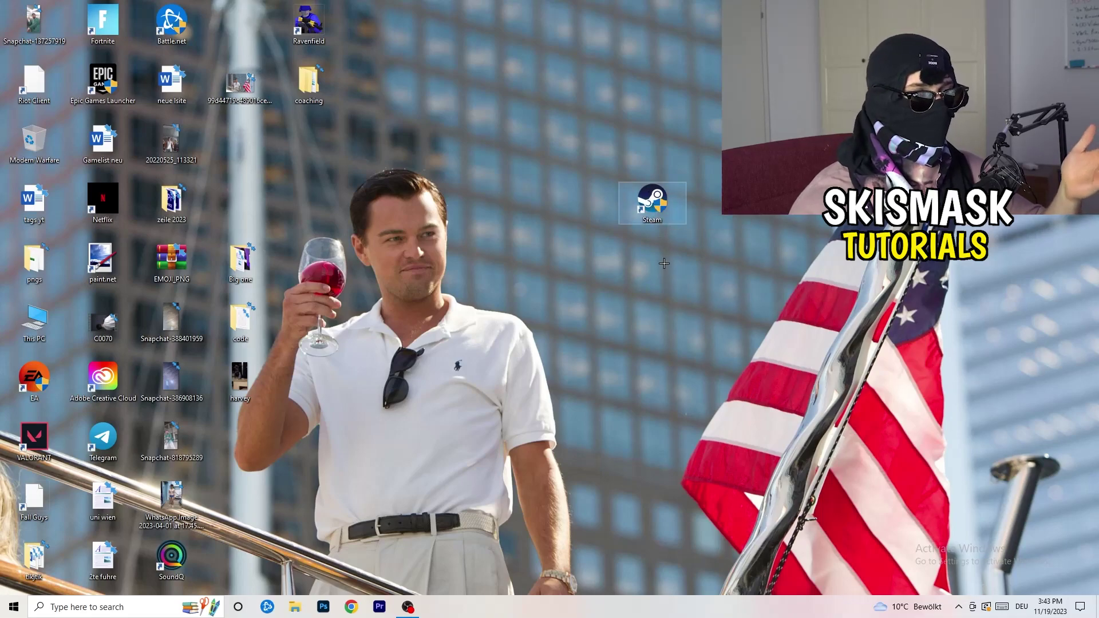
right_click(651, 201)
click(572, 292)
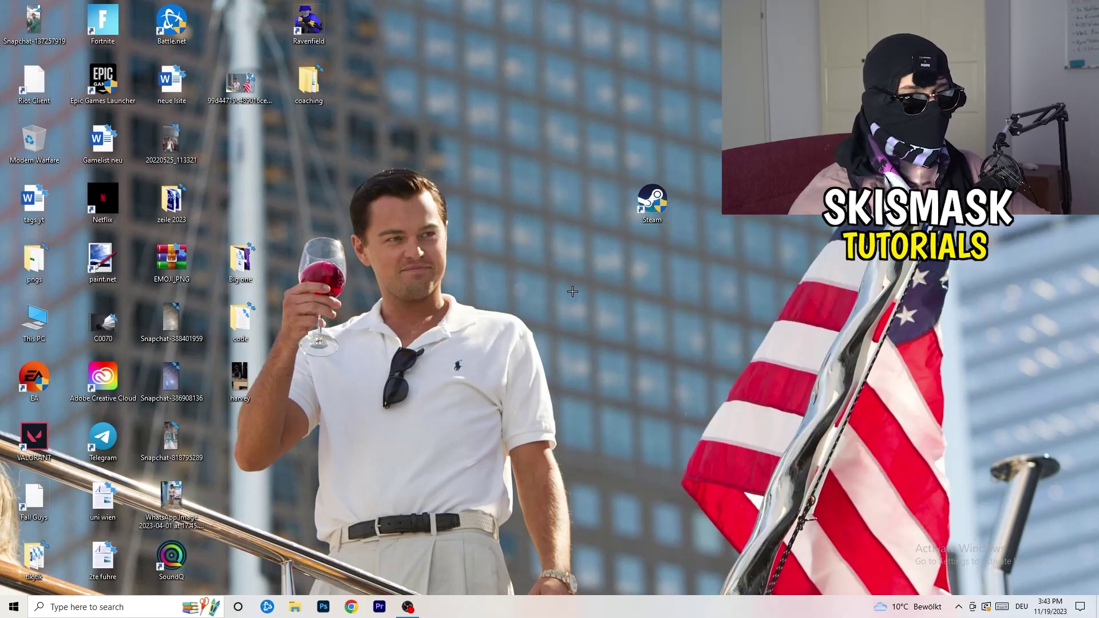
drag(653, 200, 246, 141)
click(438, 133)
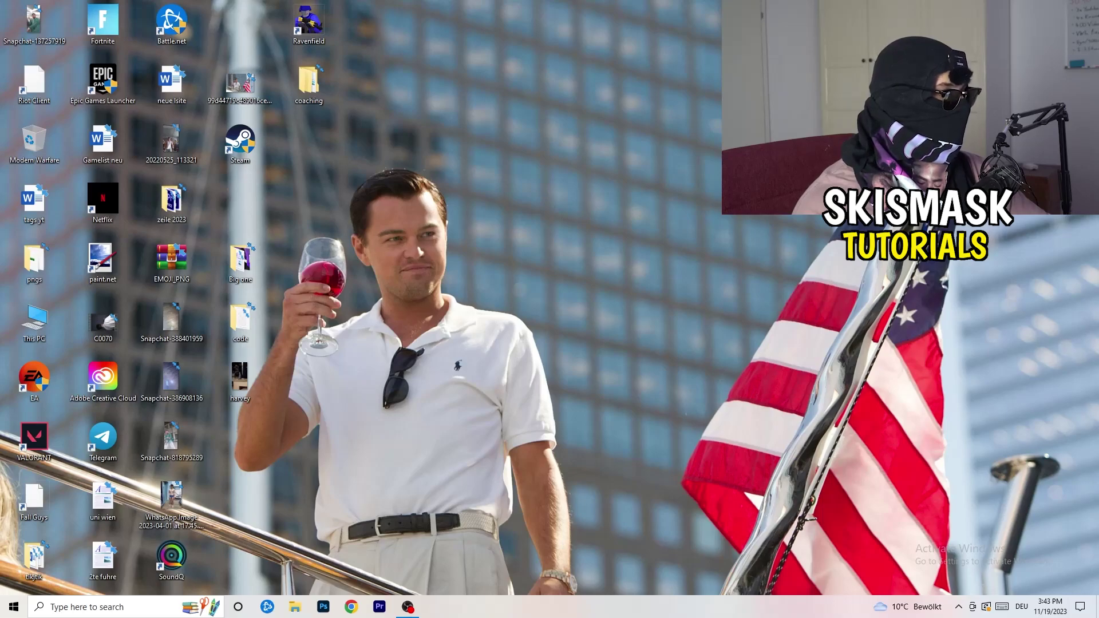
click(14, 606)
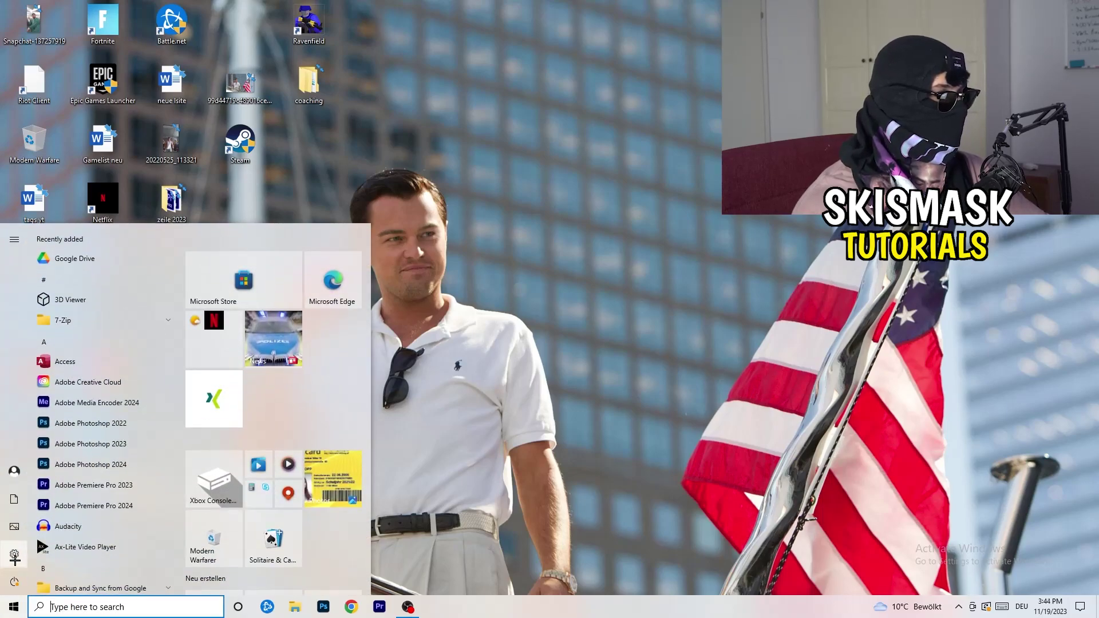
Launch Settings, open Gaming with Xbox Game Bar off, and go to the Captures page.
click(14, 555)
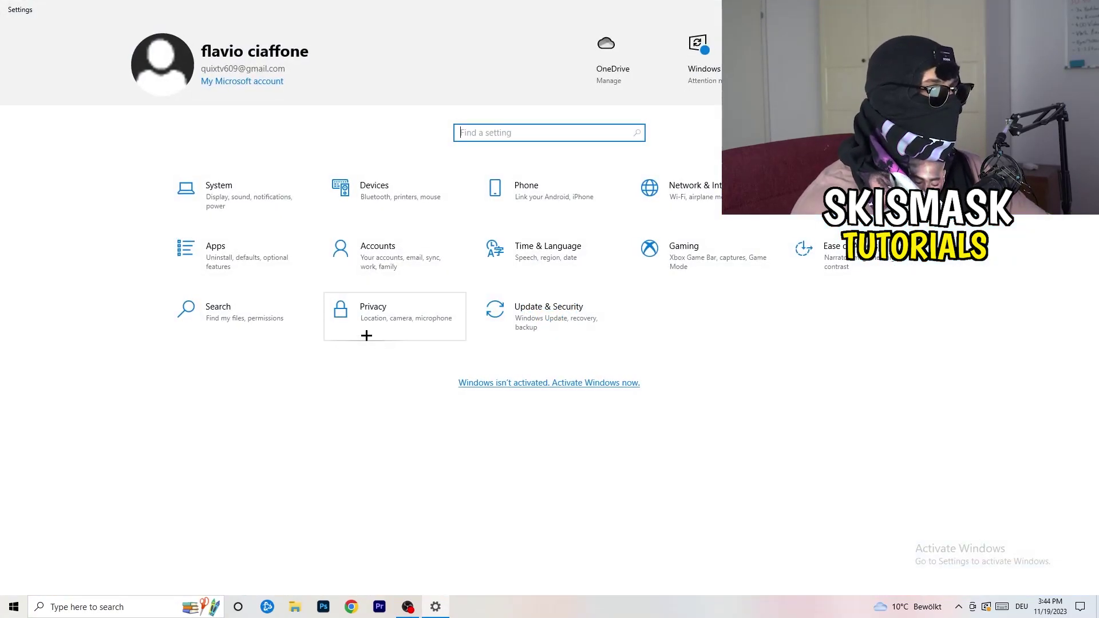
click(645, 268)
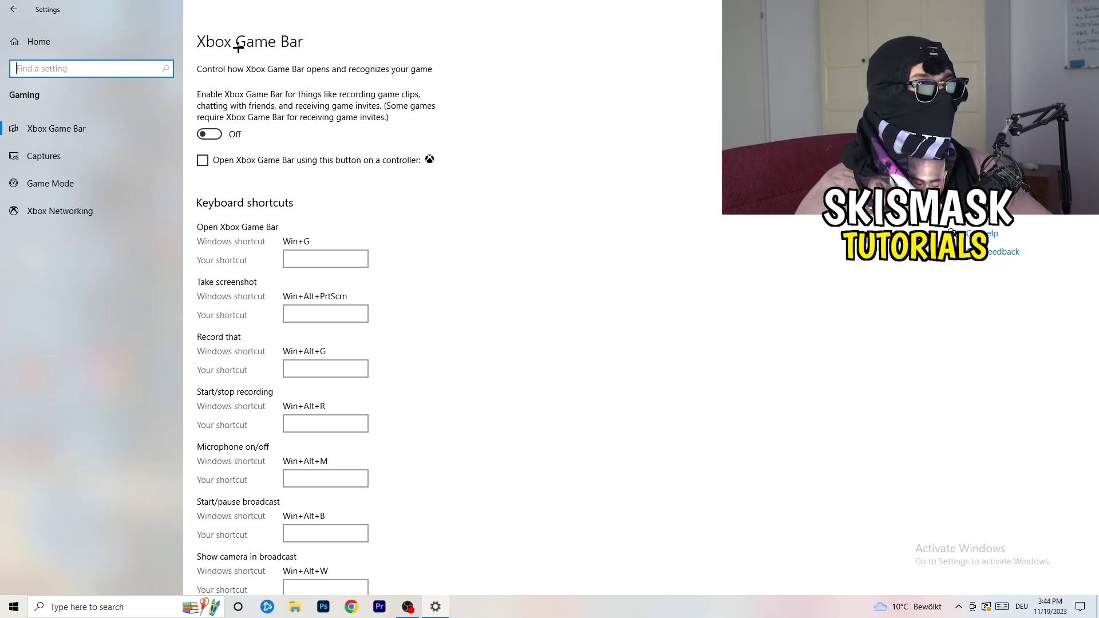
click(104, 165)
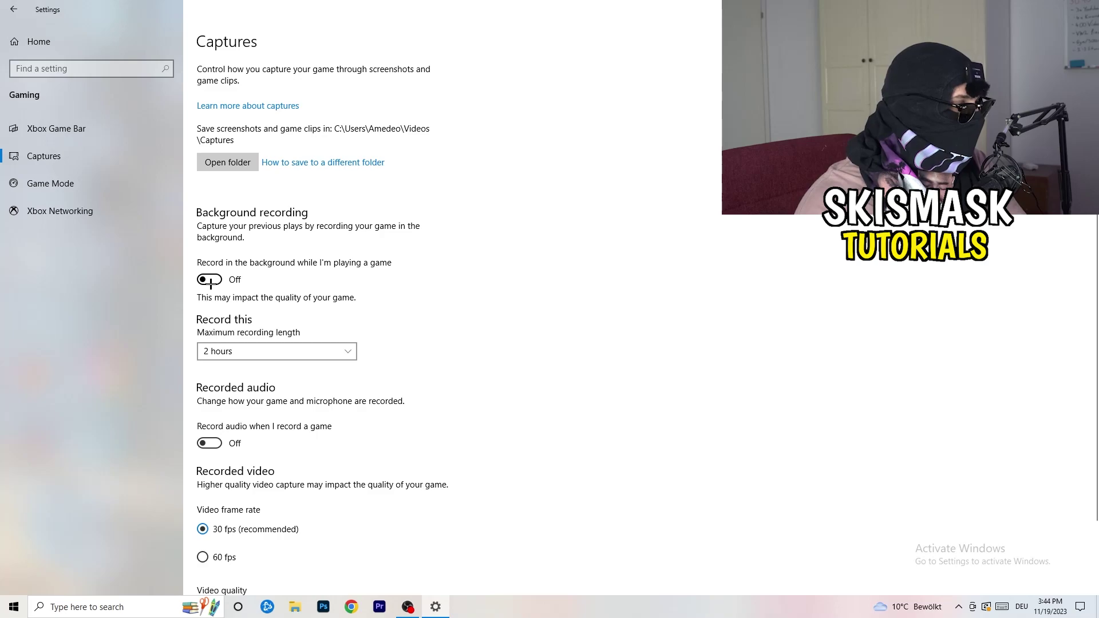
Verify background and game audio recording are off at 30 fps, then open Game Mode, which is on.
scroll(250, 346, down, 1)
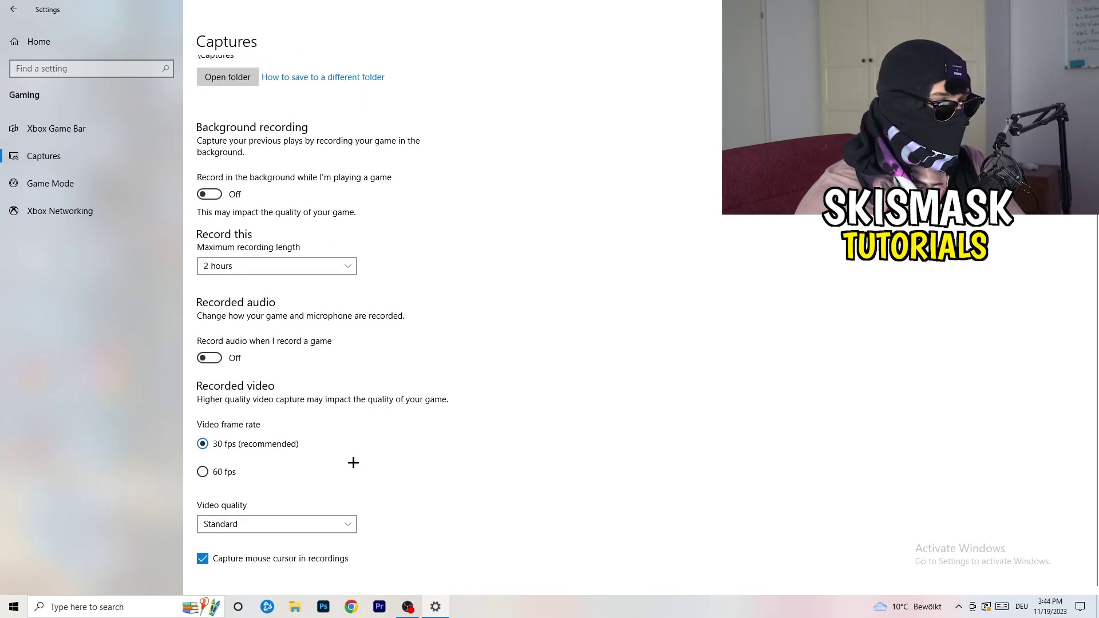
scroll(353, 461, up, 1)
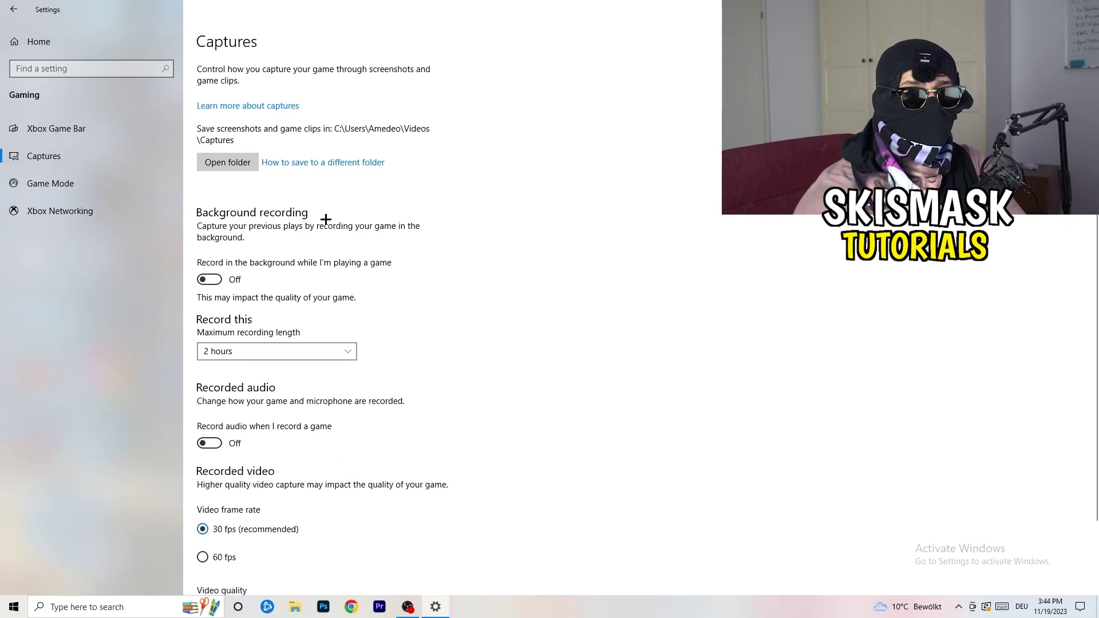
click(57, 182)
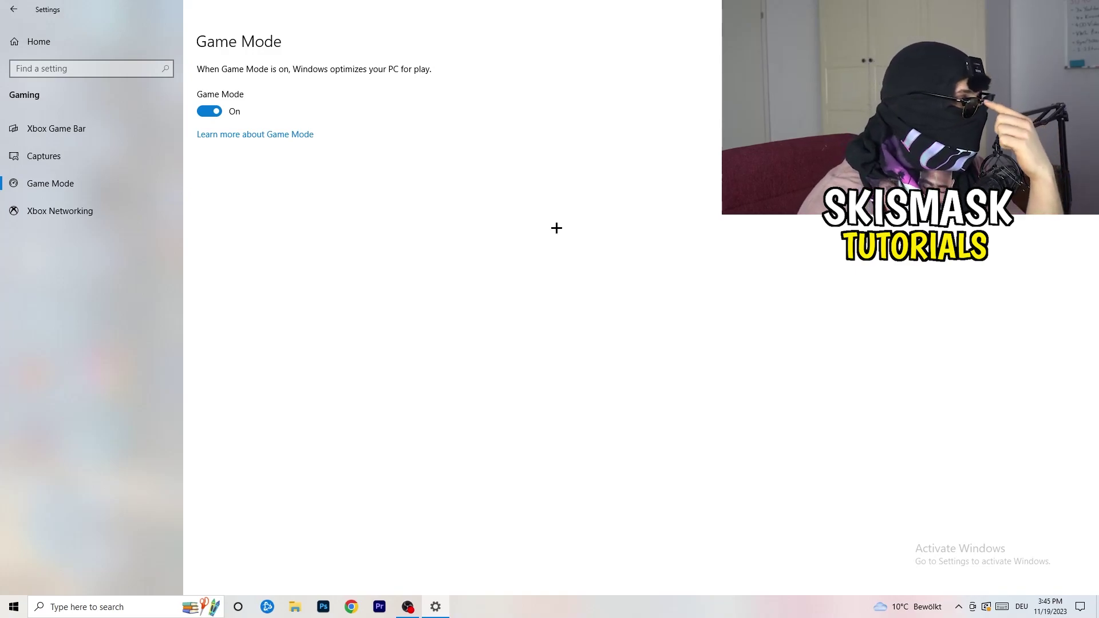
Return to Settings home and open Update & Security to reach the Windows Update page.
click(15, 10)
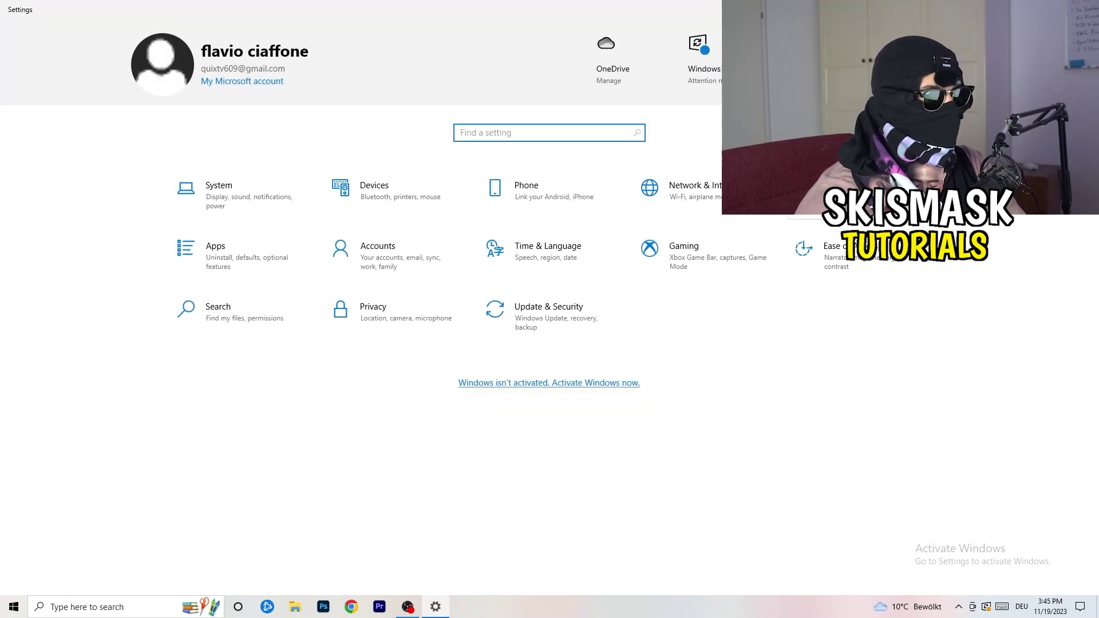
click(538, 314)
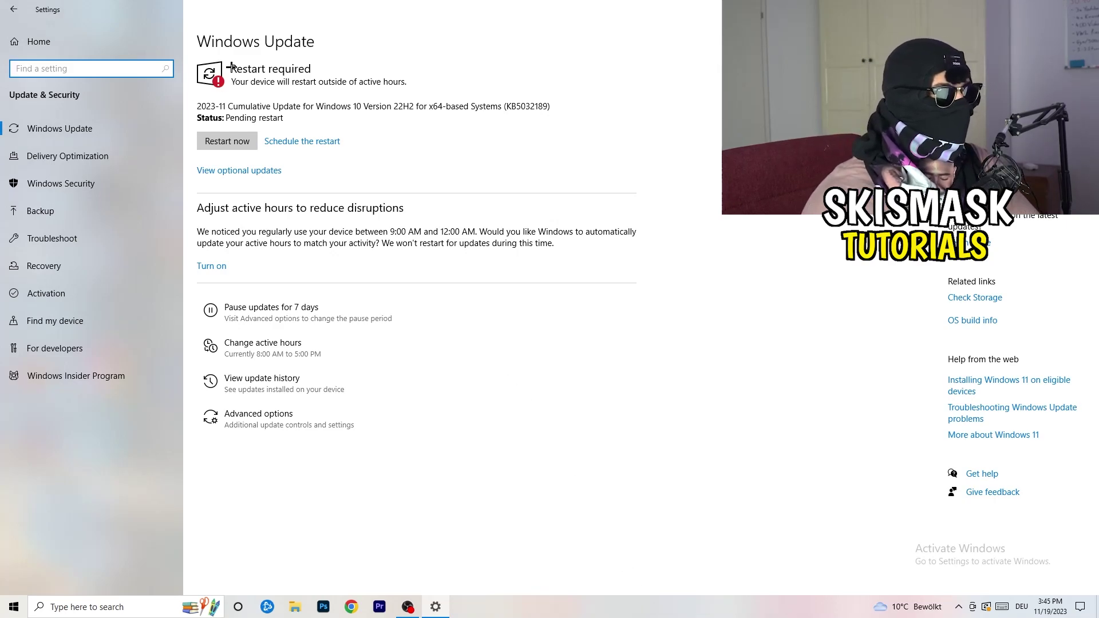
Review the KB5032189 cumulative update awaiting restart, then close the Settings window.
click(366, 75)
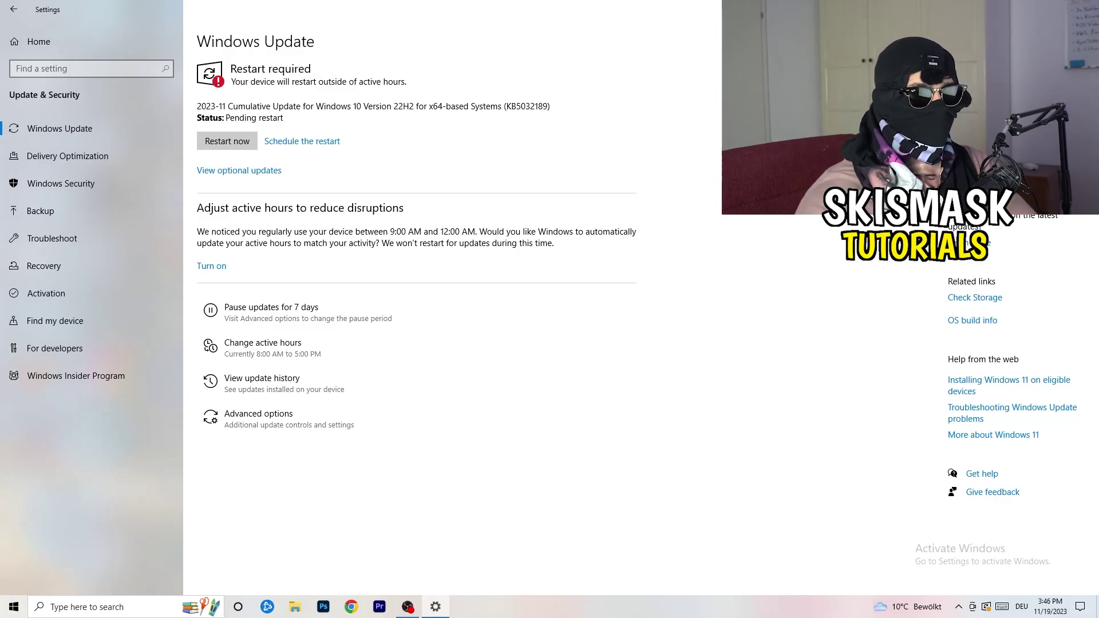
key(alt+F4)
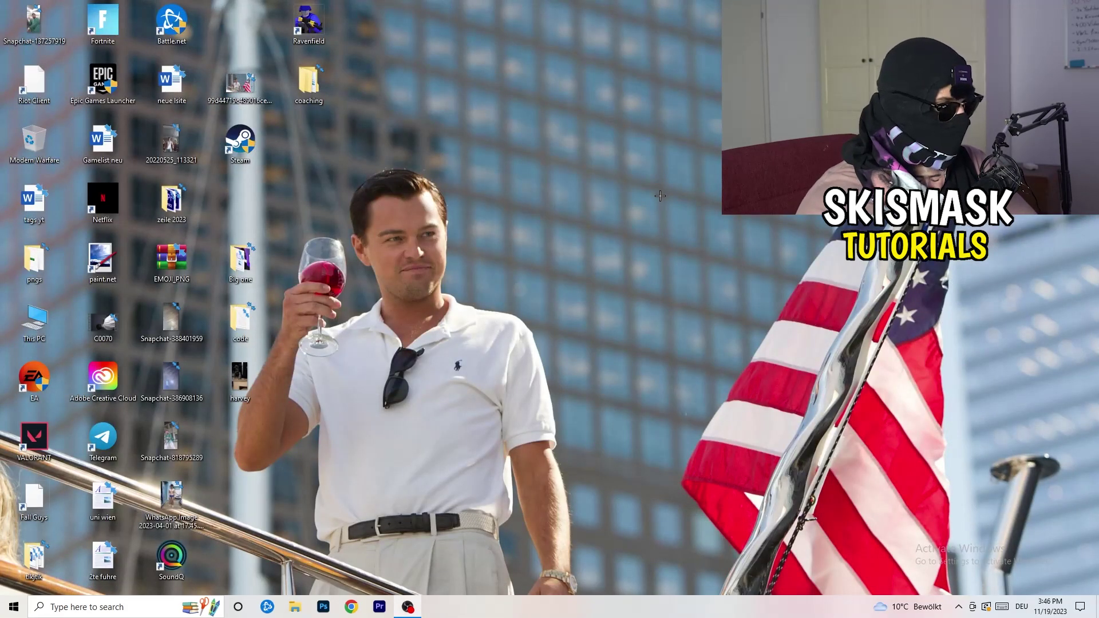